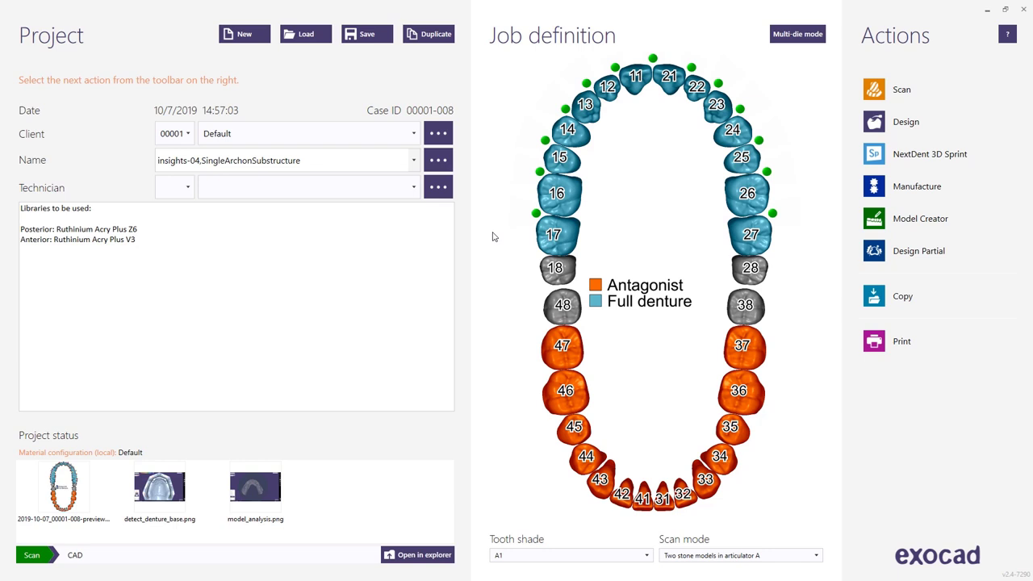
# - Open tooth 17's restoration settings from the job definition tooth chart
pyautogui.click(552, 249)
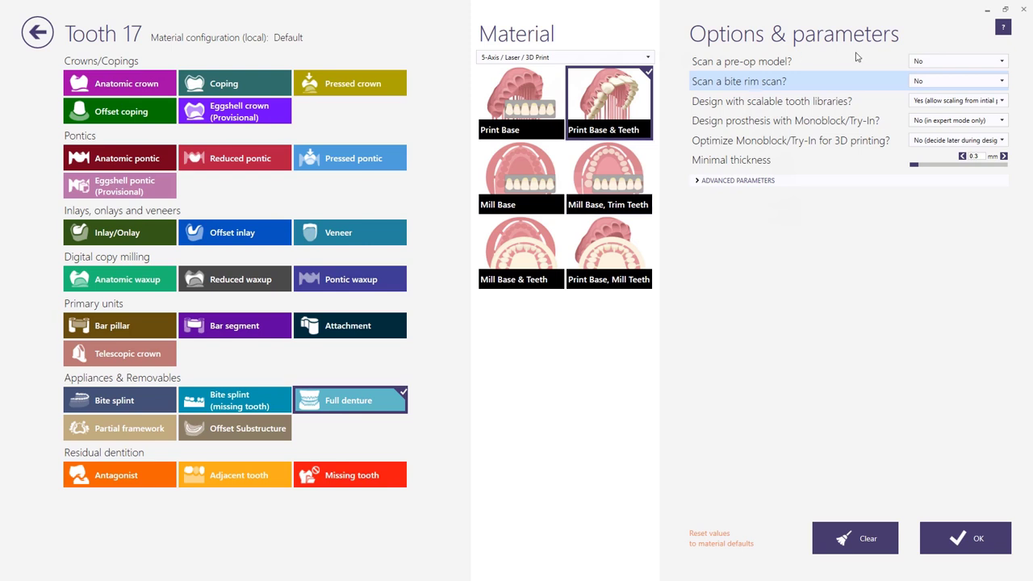
# - Confirm tooth 17 as Full denture with Print Base & Teeth, then launch the DentalCAD design
pyautogui.click(720, 182)
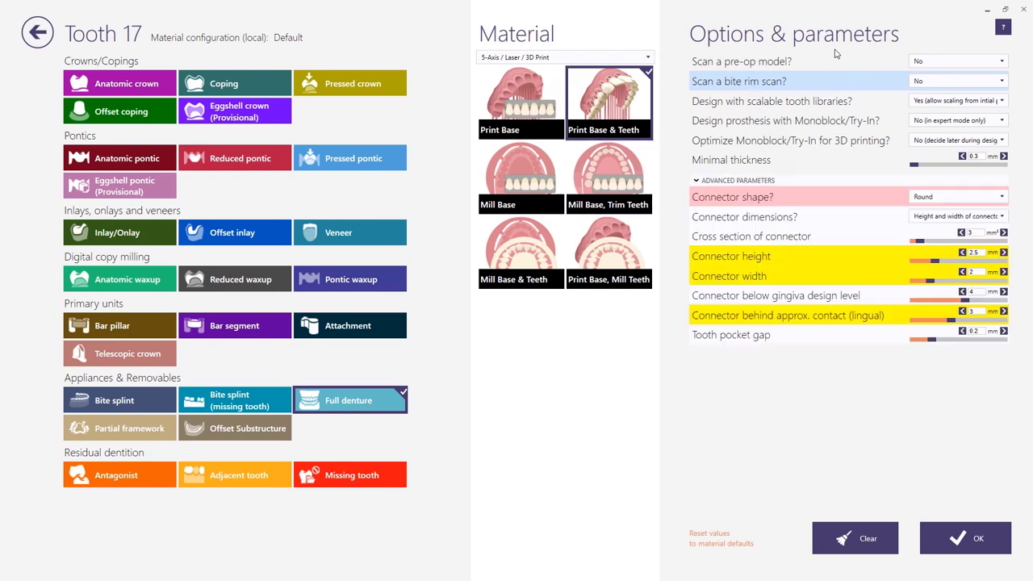
pyautogui.click(956, 530)
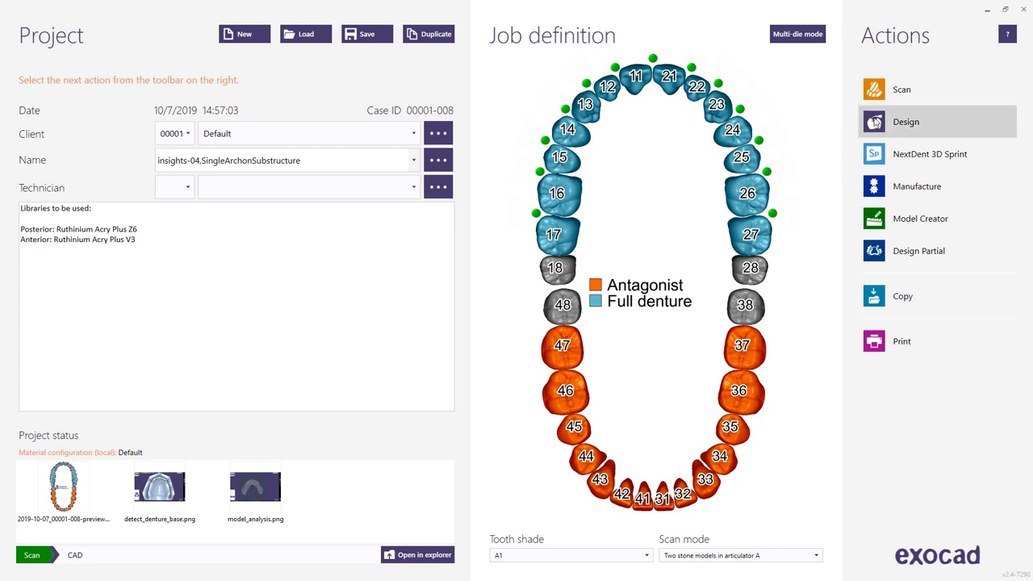
pyautogui.click(875, 122)
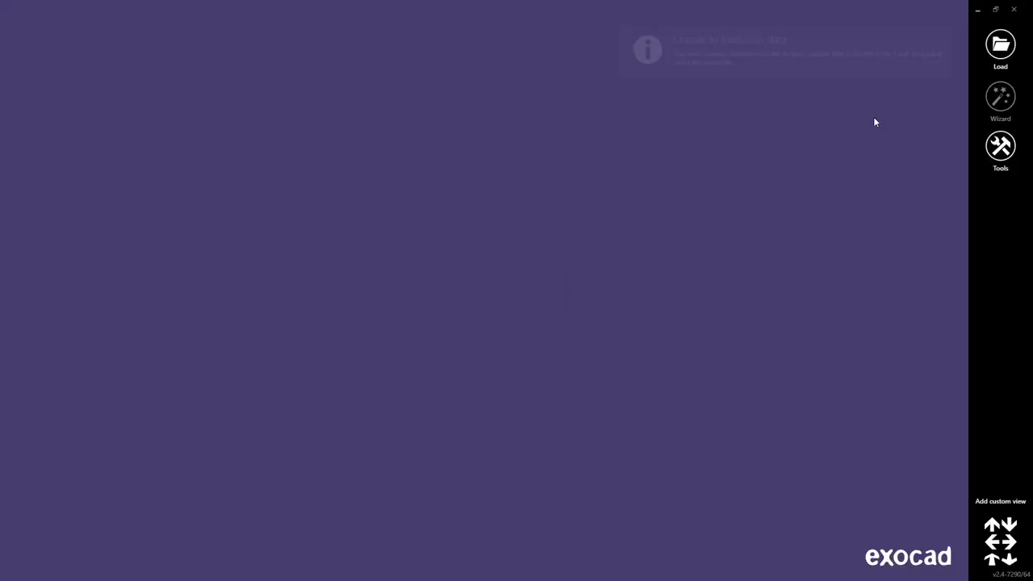
# - Load ModelWithOffsetSubstructure.stl as upper jaw and LowerJaw.stl as antagonist, keeping the scan orientation
pyautogui.click(192, 87)
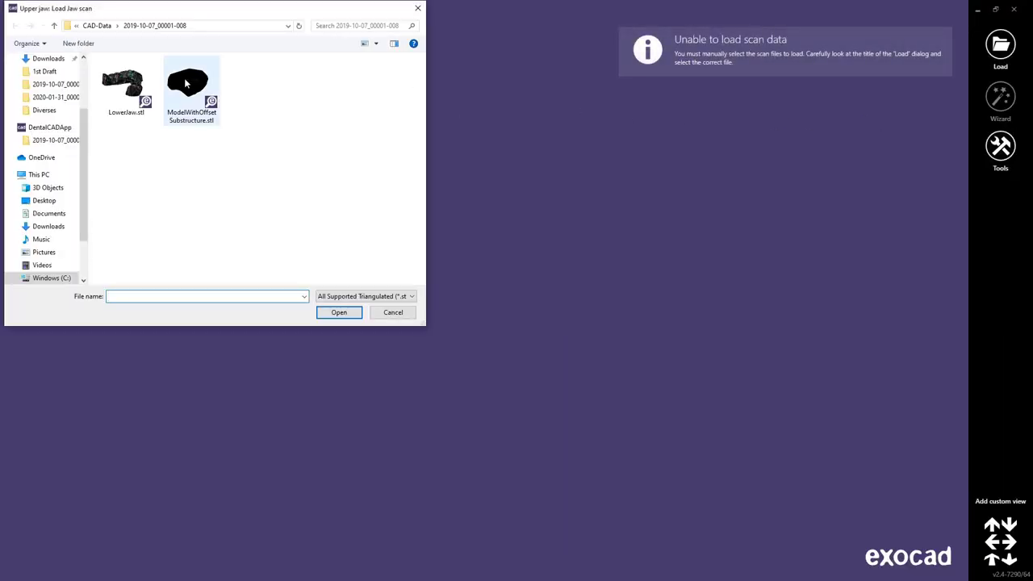
pyautogui.click(333, 313)
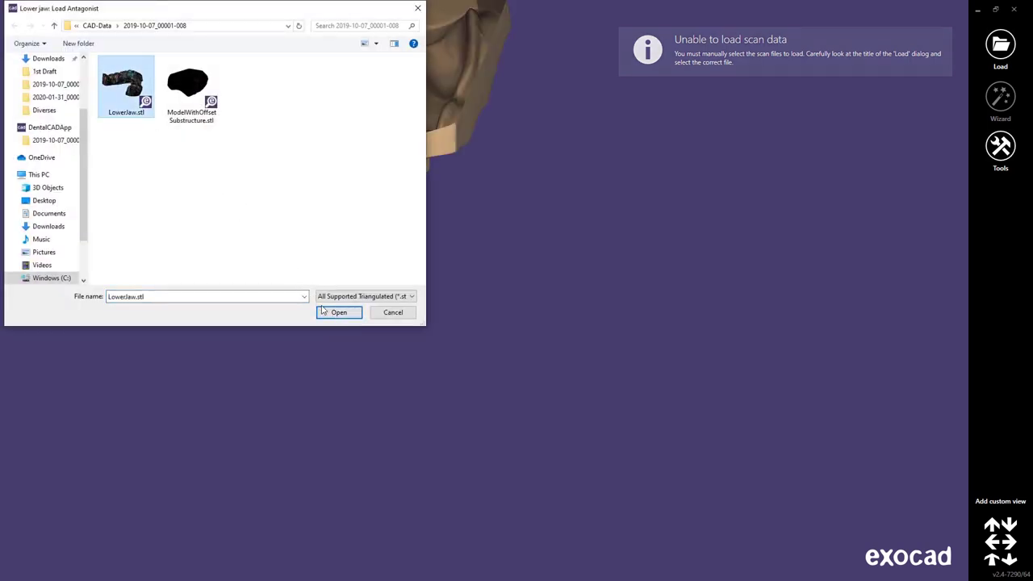
pyautogui.click(332, 314)
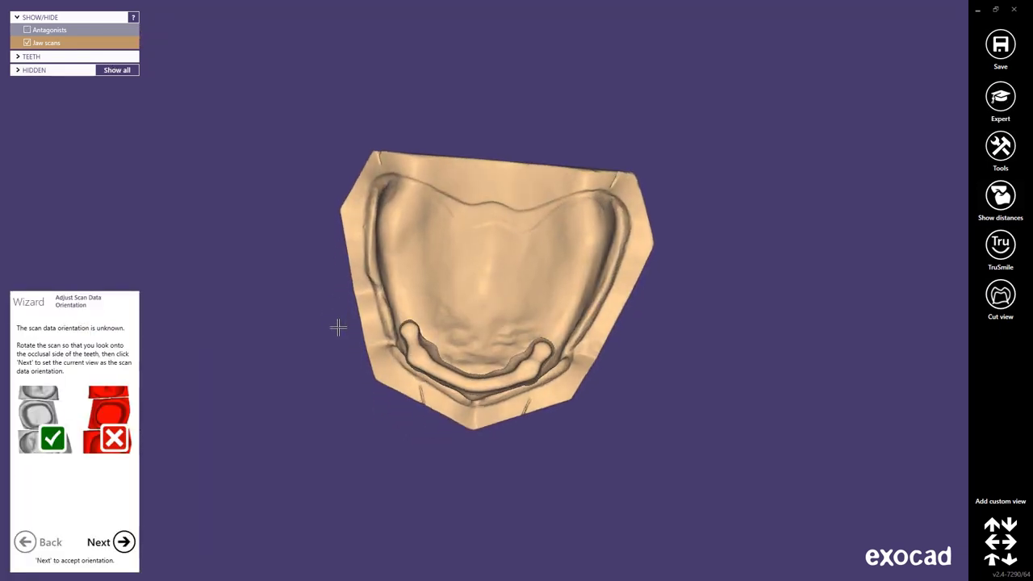
pyautogui.click(124, 542)
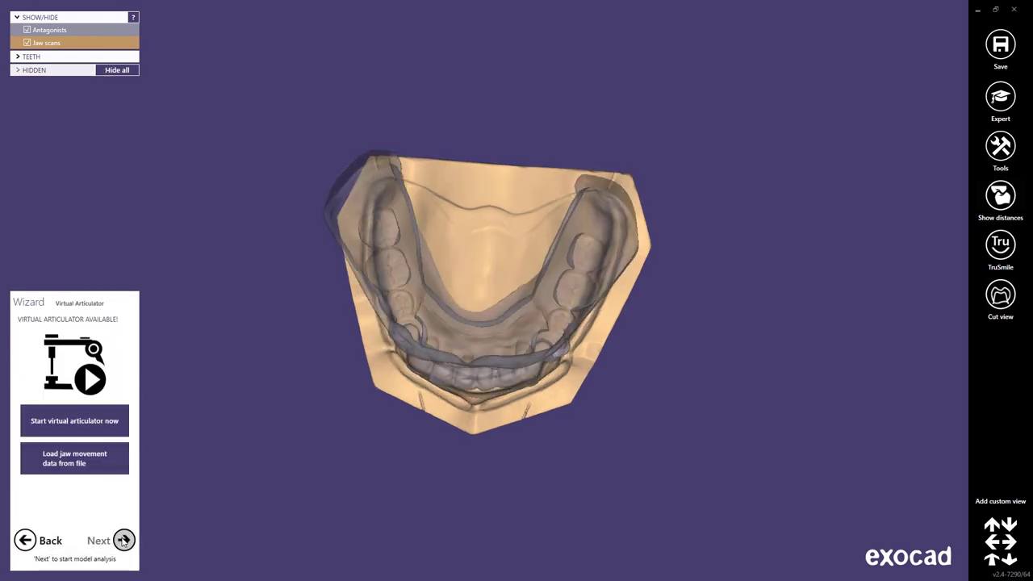
# - Start the Type_A_Adjustable virtual articulator, begin virtual rearticulation, and hide the articulator display
pyautogui.click(110, 422)
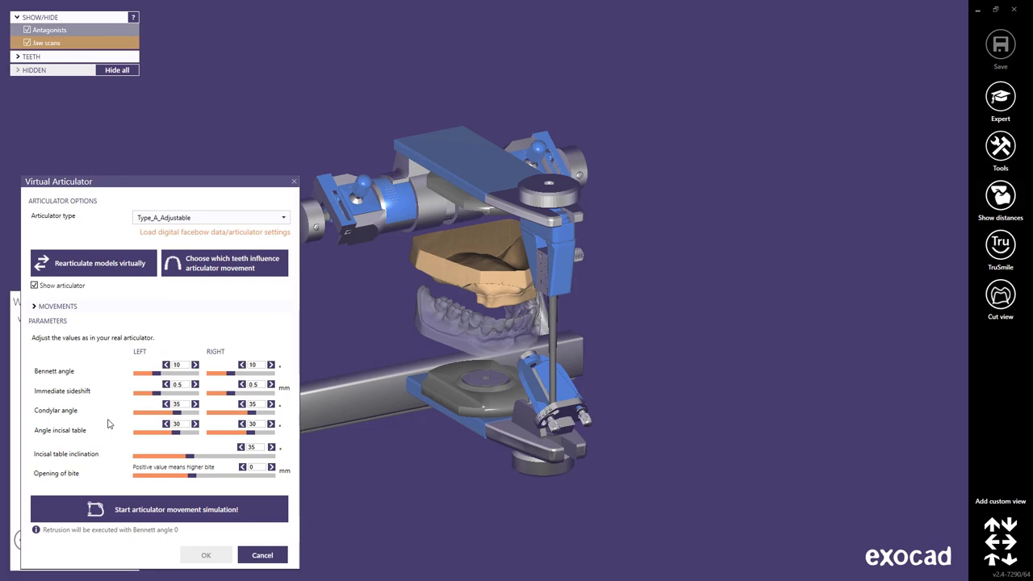
pyautogui.moveTo(439, 315); pyautogui.dragTo(371, 258, button='right')
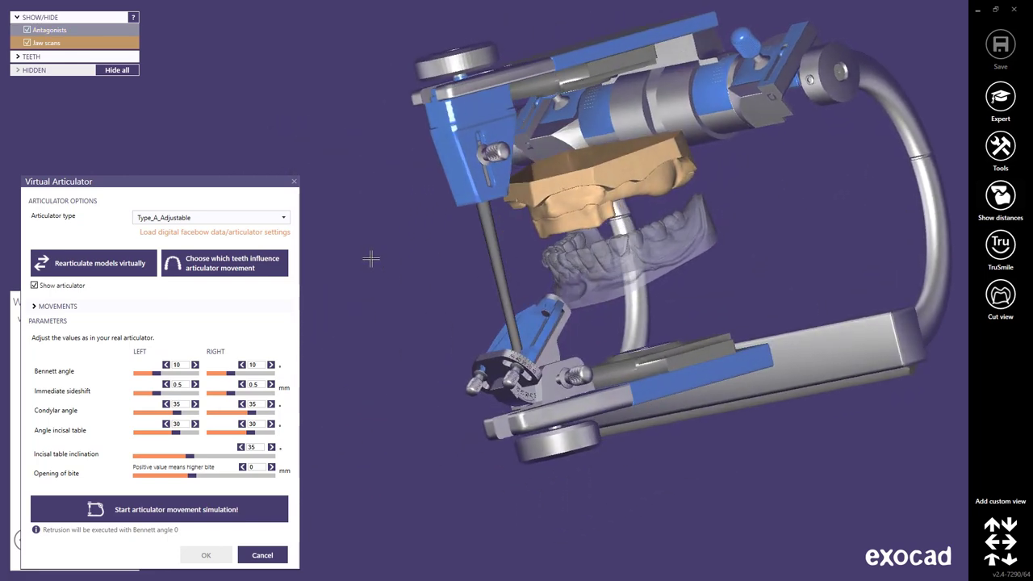
pyautogui.click(93, 270)
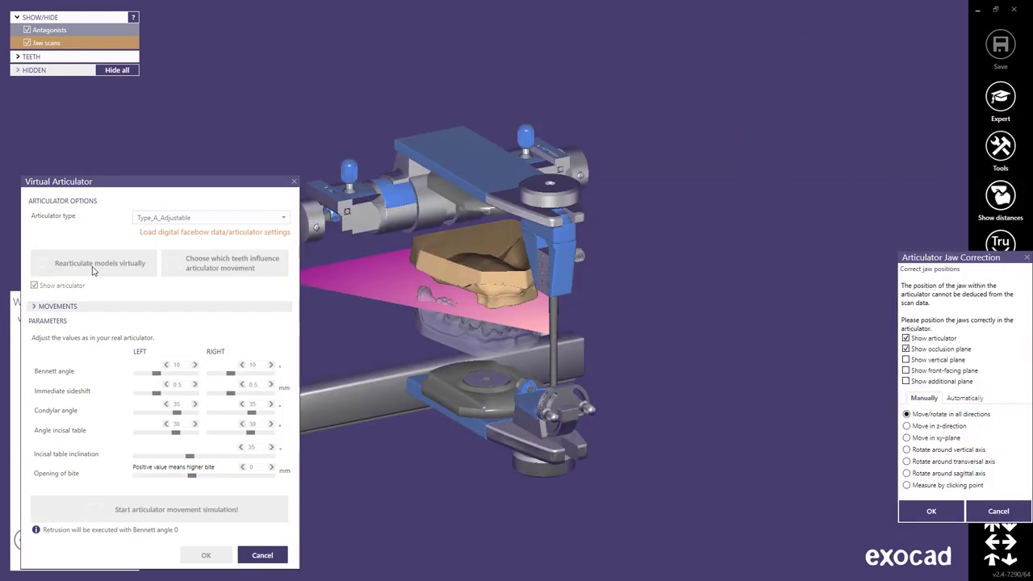
pyautogui.moveTo(964, 258); pyautogui.dragTo(874, 255)
pyautogui.click(814, 334)
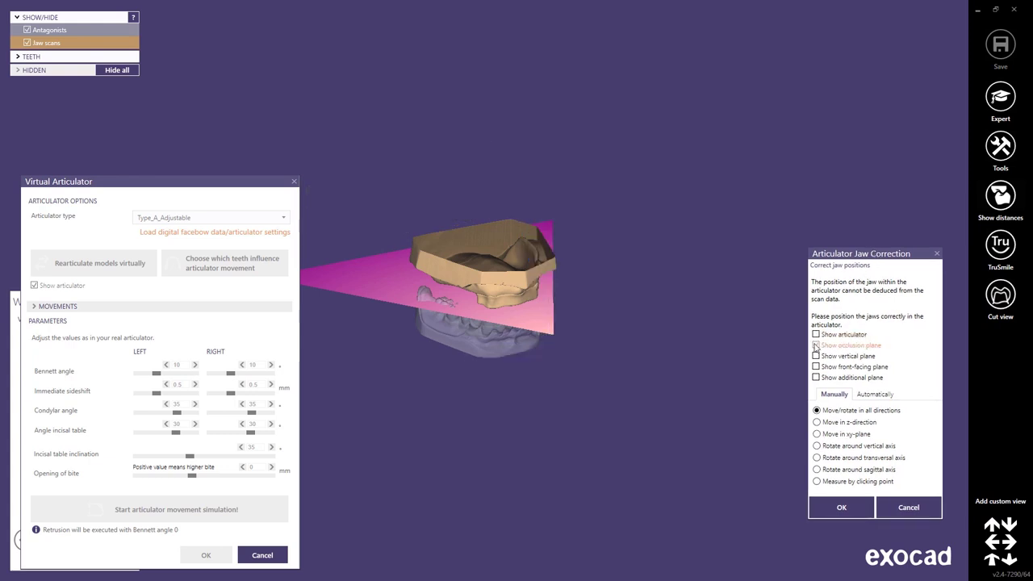
# - Hide the occlusion plane and switch to automatic point-based alignment, viewing the lower arch from above
pyautogui.click(814, 345)
pyautogui.moveTo(517, 331); pyautogui.dragTo(498, 323, button='right')
pyautogui.scroll(5, 497, 323)
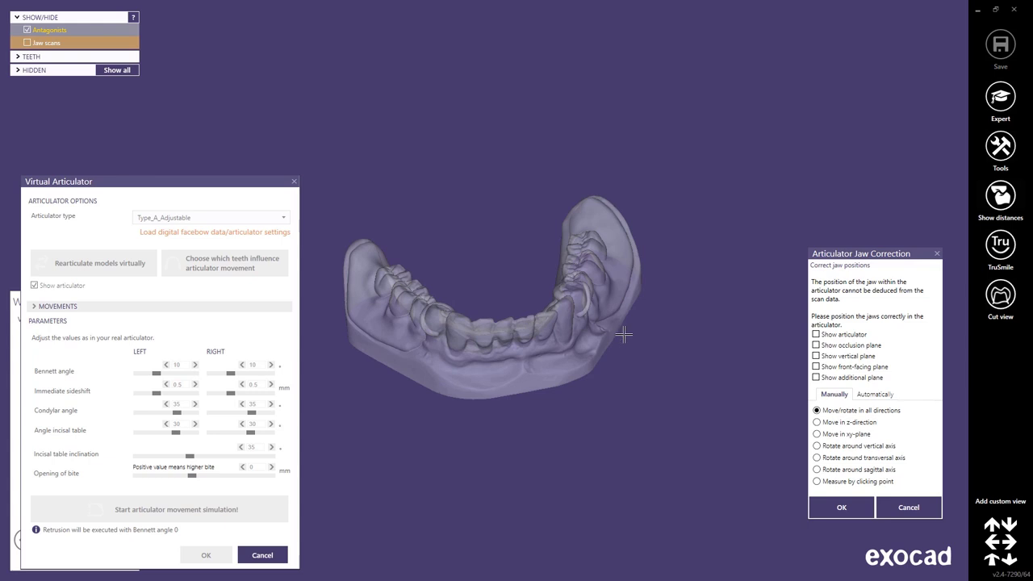
pyautogui.click(870, 394)
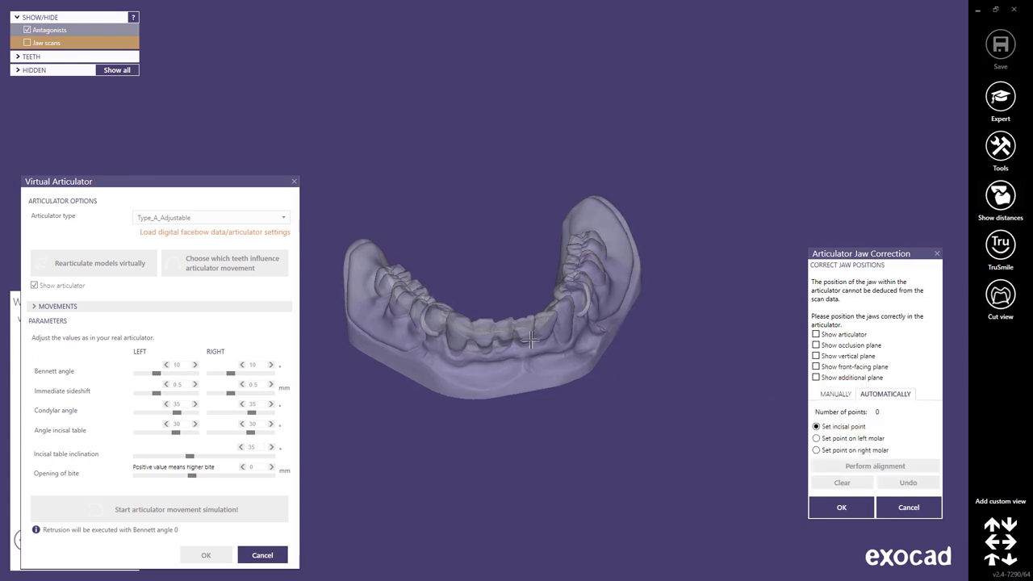
pyautogui.scroll(5, 486, 365)
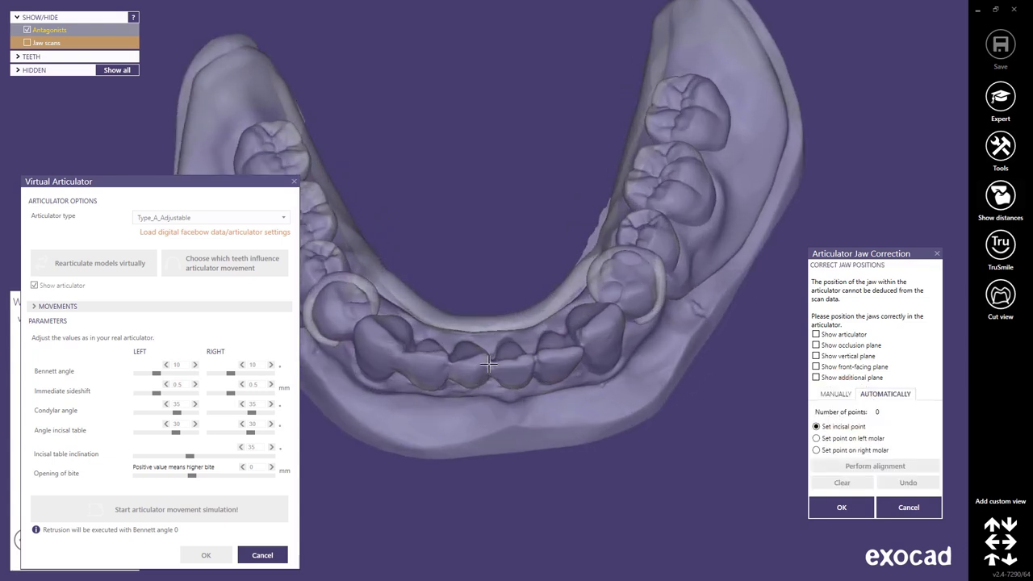
# - Set the incisal and both molar points, perform alignment, restore articulator and occlusion plane display, accept
pyautogui.click(489, 364)
pyautogui.scroll(-4, 490, 364)
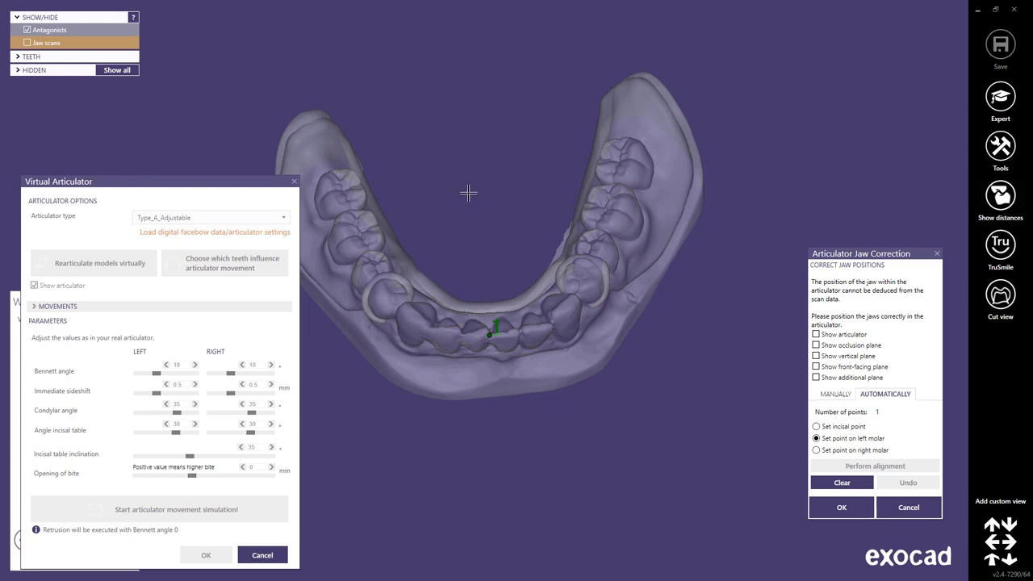
pyautogui.click(621, 187)
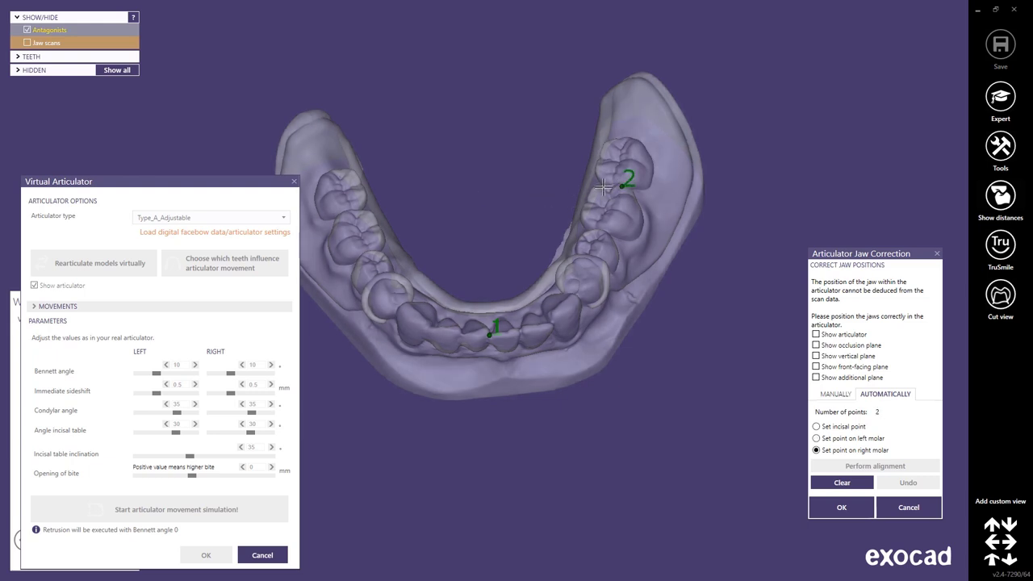
pyautogui.click(344, 212)
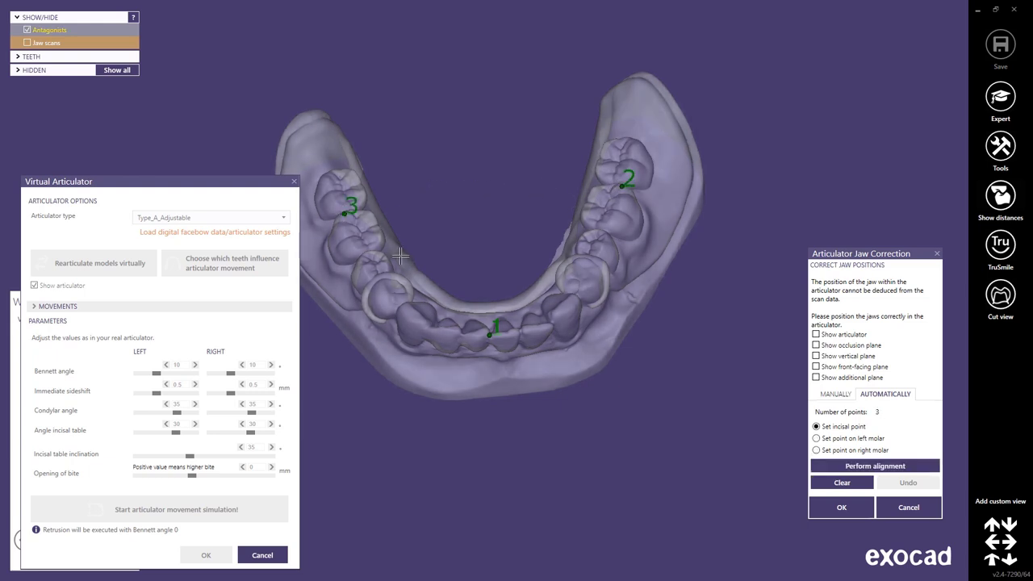
pyautogui.click(836, 467)
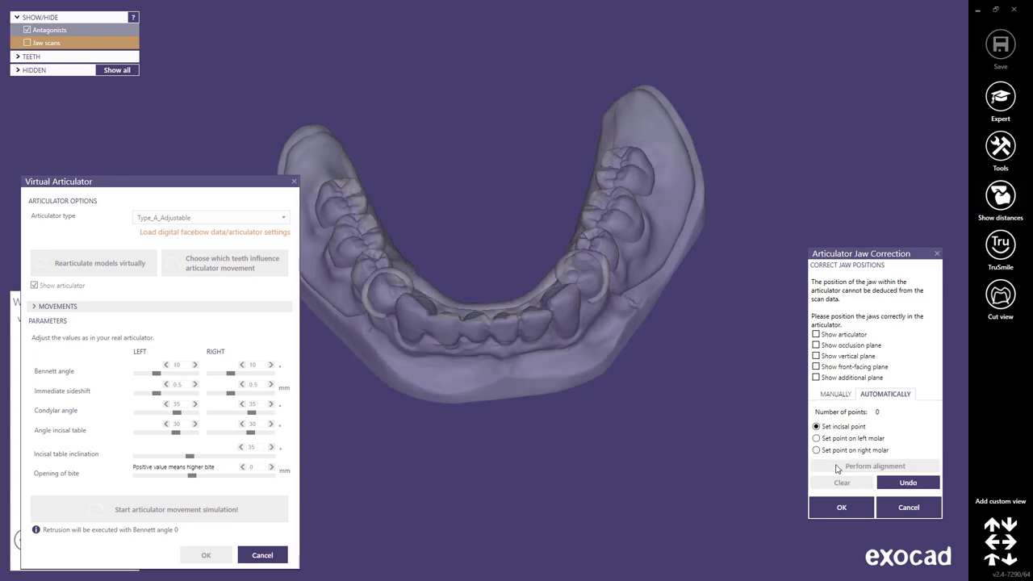
pyautogui.click(815, 334)
pyautogui.click(816, 345)
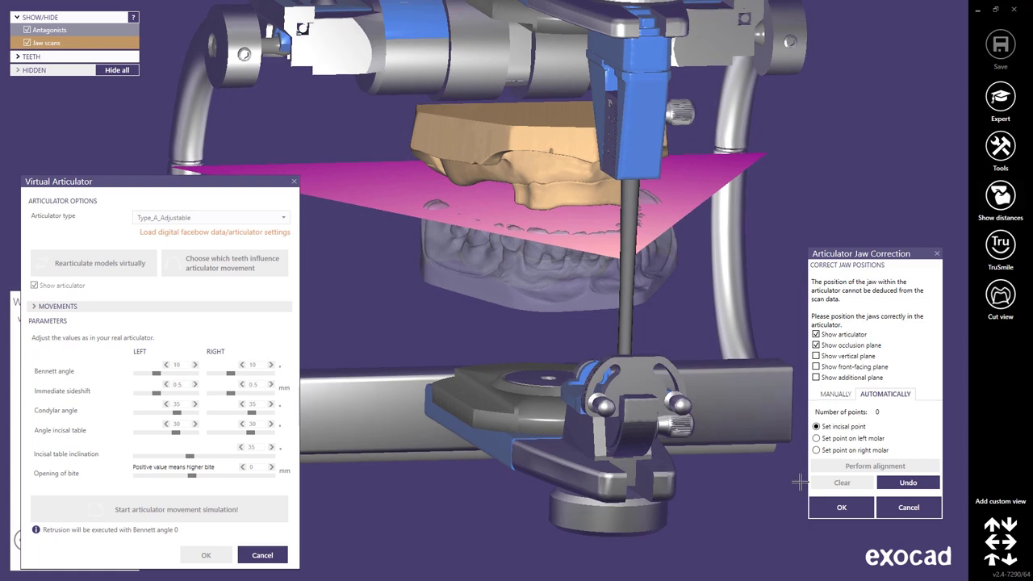
pyautogui.click(840, 507)
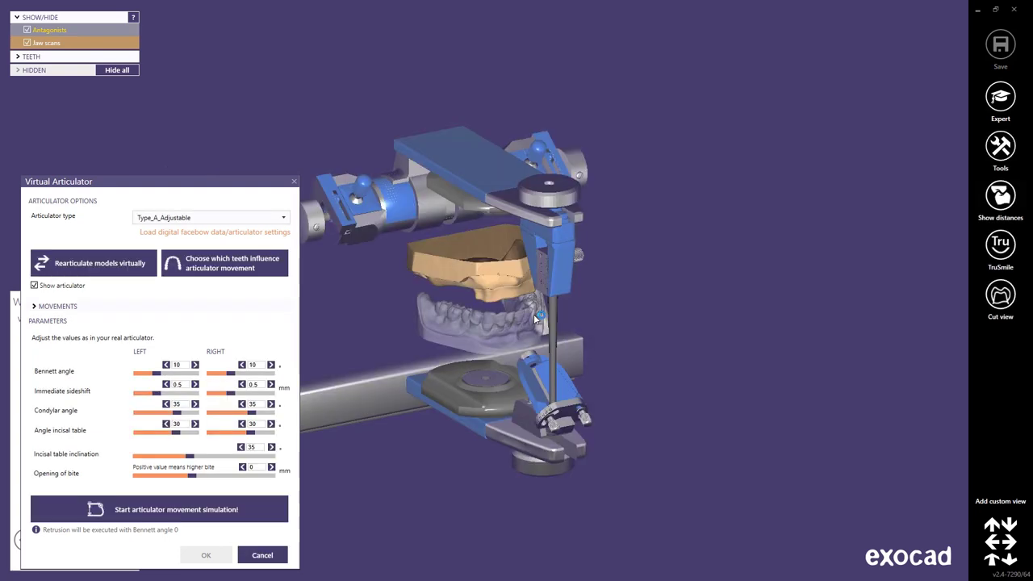
# - Compute the articulator movement simulation, then close the Virtual Articulator dialog with OK
pyautogui.moveTo(391, 394); pyautogui.dragTo(523, 358, button='right')
pyautogui.scroll(3, 523, 358)
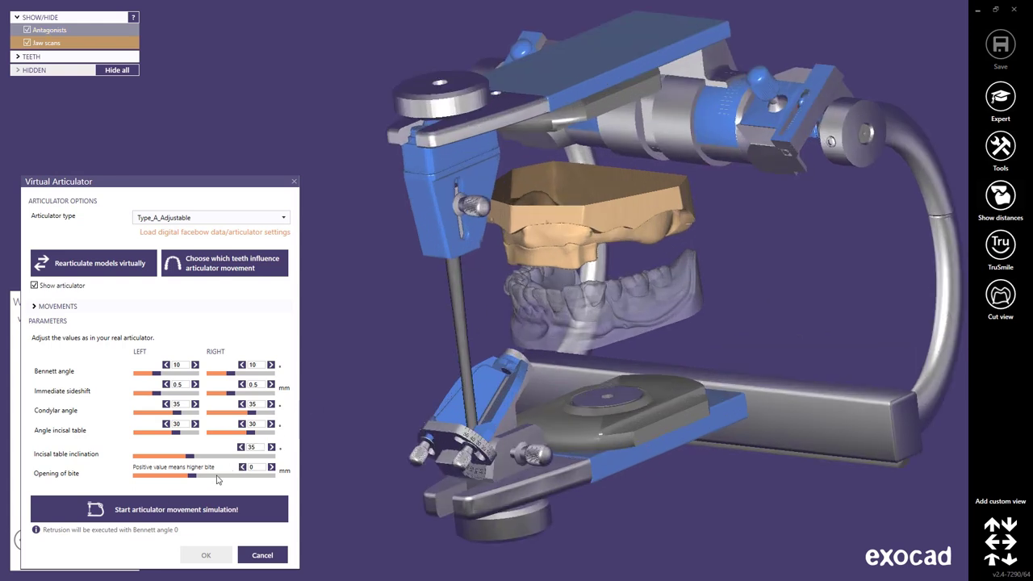
pyautogui.click(163, 511)
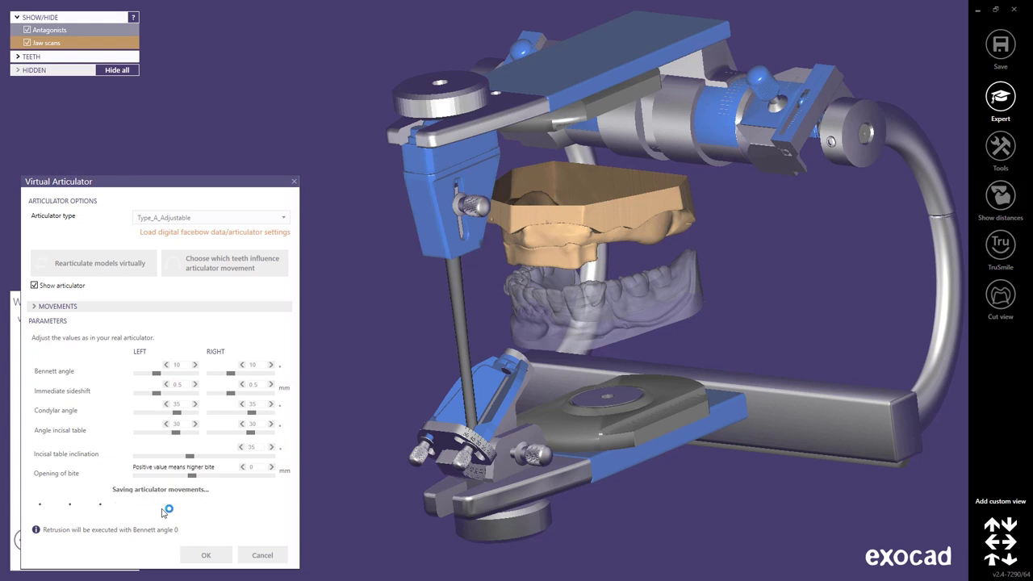
pyautogui.click(164, 510)
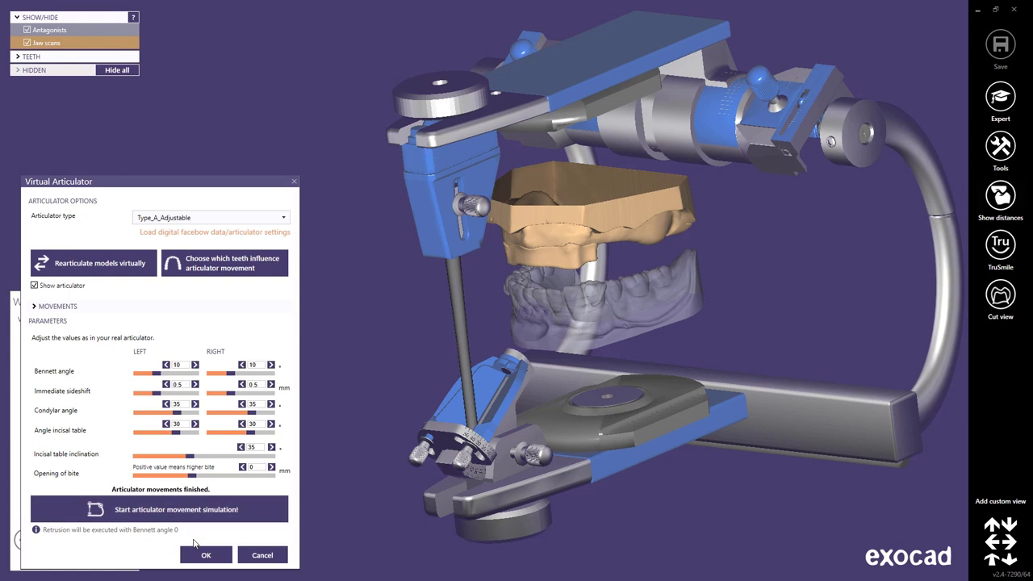
pyautogui.click(203, 555)
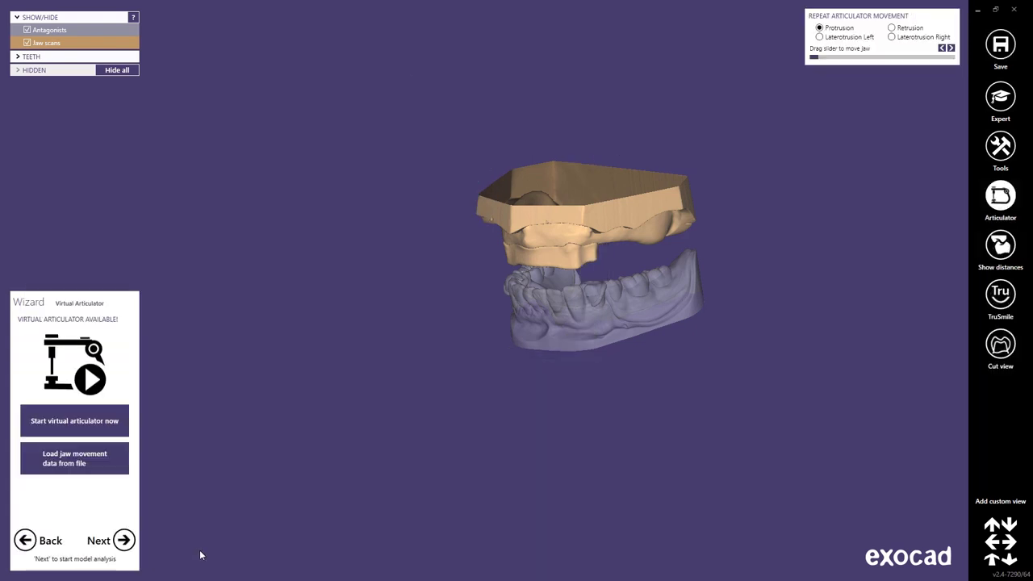
# - Start the model analysis and define the occlusal plane using the TypeA_Adjustable articulator
pyautogui.click(124, 539)
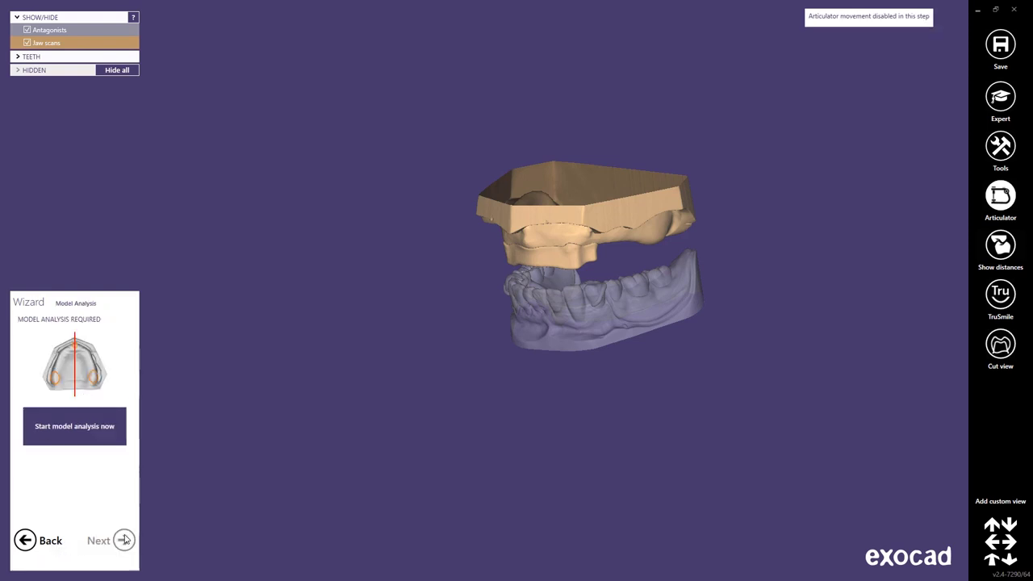
pyautogui.click(79, 430)
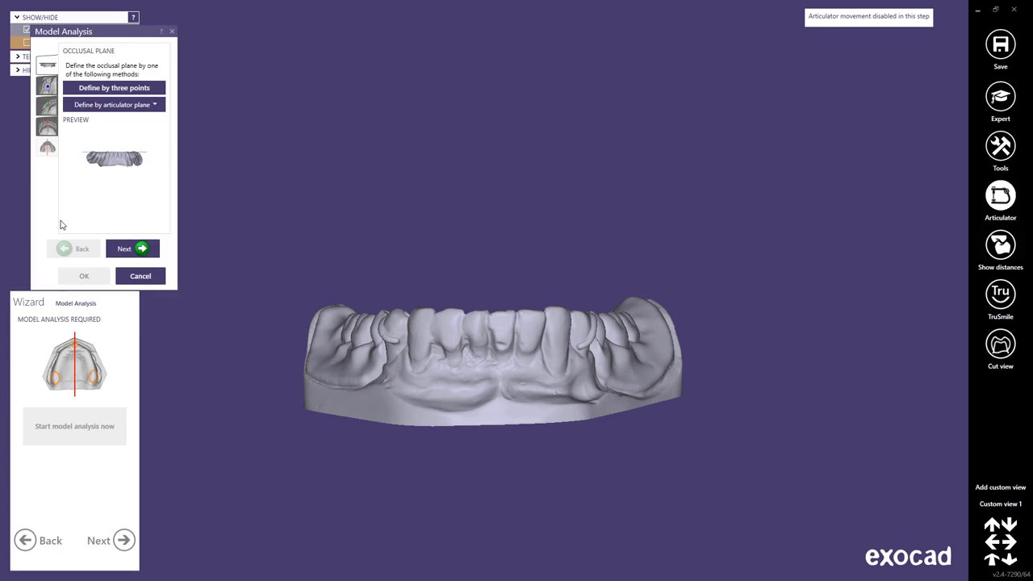
pyautogui.click(154, 106)
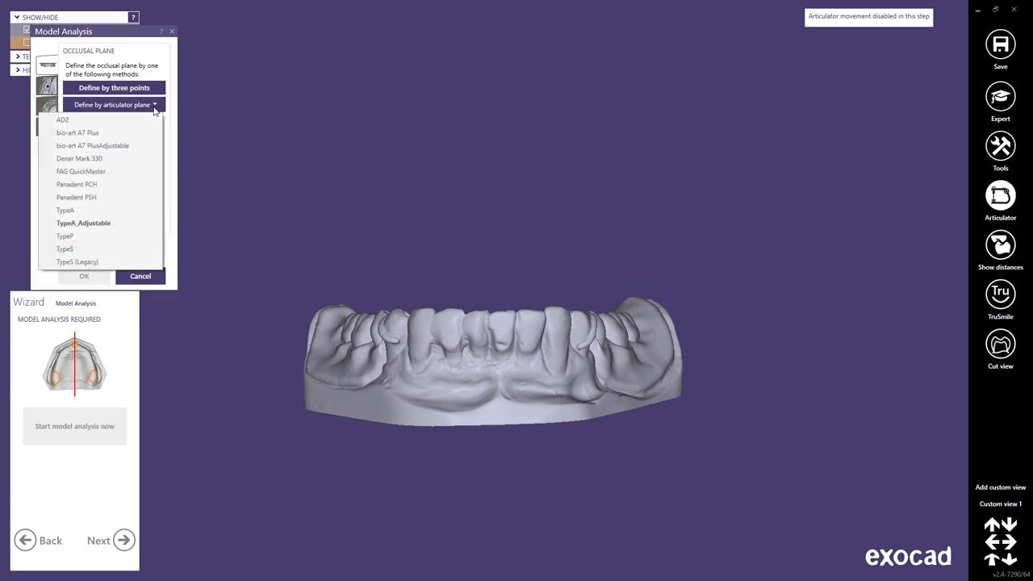
pyautogui.click(91, 224)
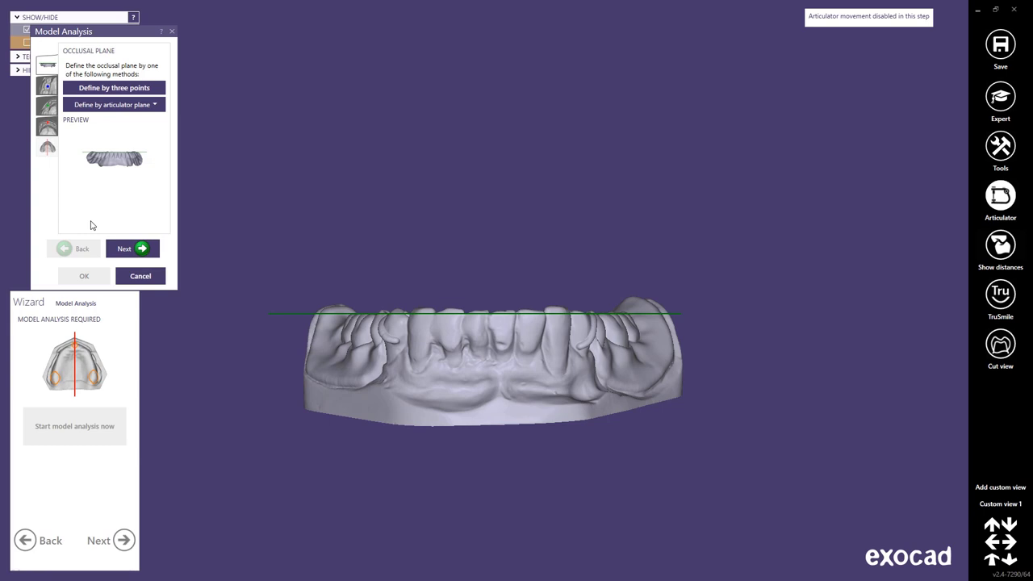
pyautogui.click(128, 249)
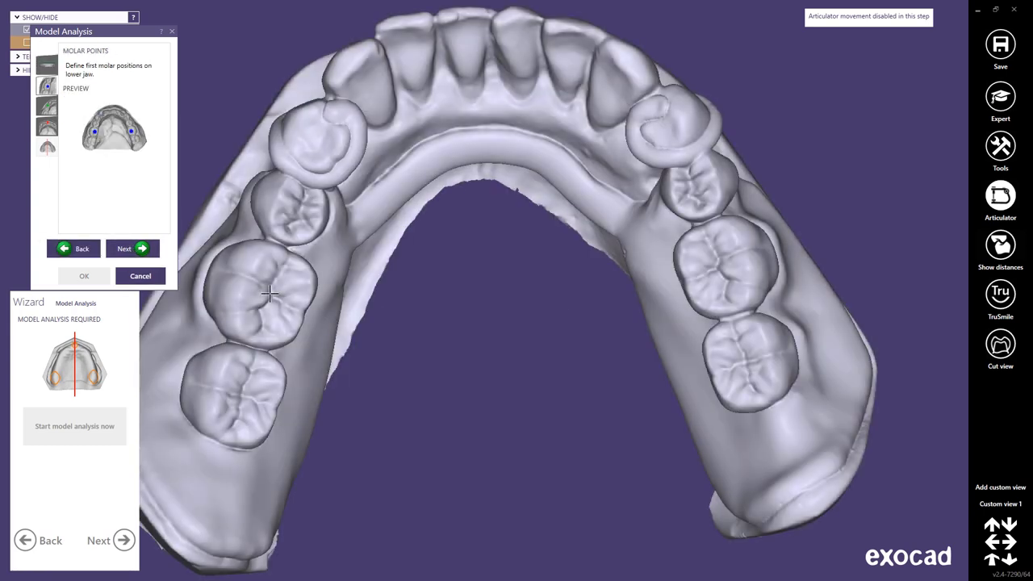
# - Mark both first molars, both first premolars and the central incisor, then accept the raphe median plane
pyautogui.click(271, 296)
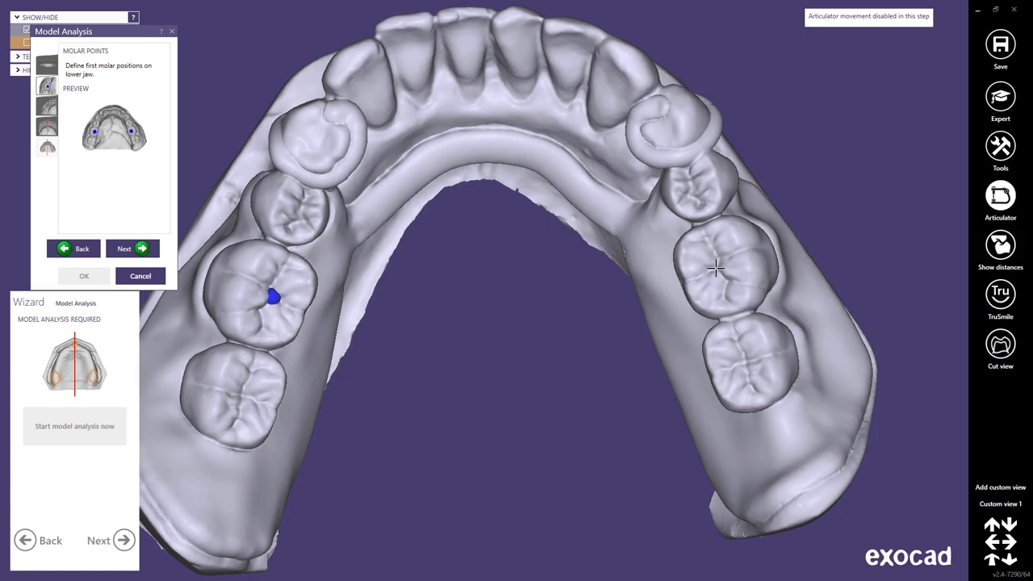
pyautogui.click(715, 269)
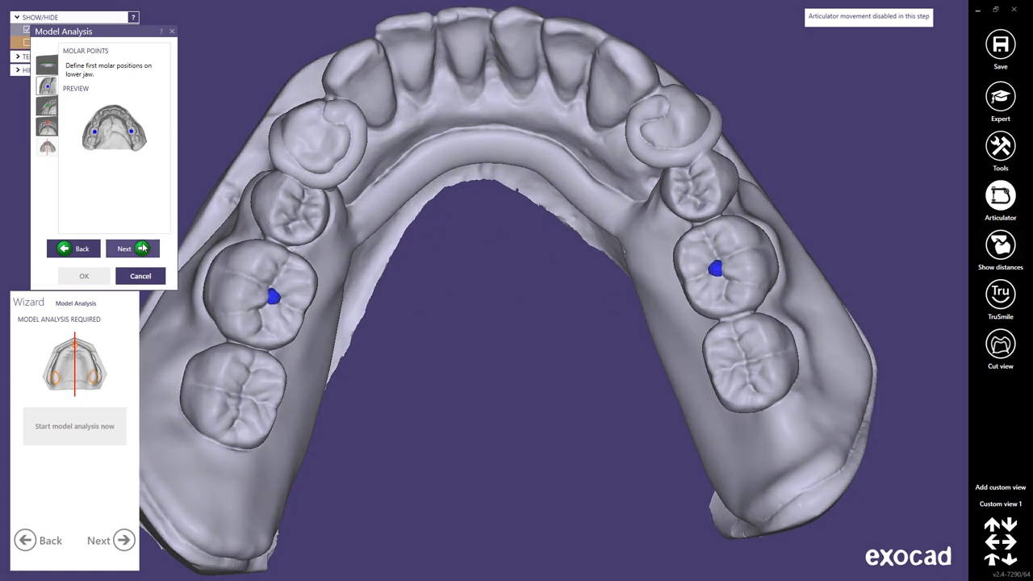
pyautogui.click(142, 248)
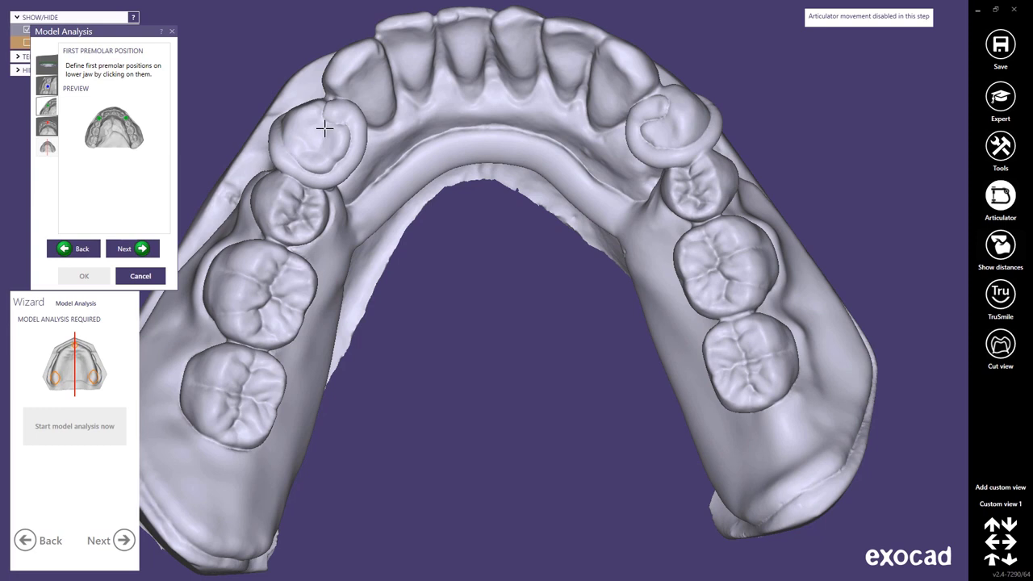
pyautogui.click(323, 128)
pyautogui.click(663, 121)
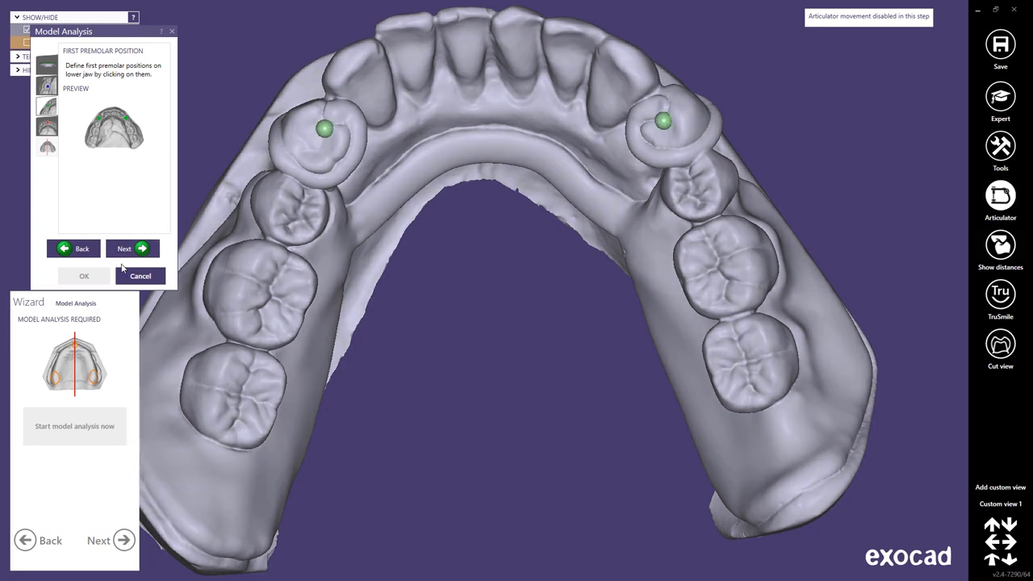
pyautogui.click(125, 250)
pyautogui.click(491, 15)
pyautogui.click(141, 250)
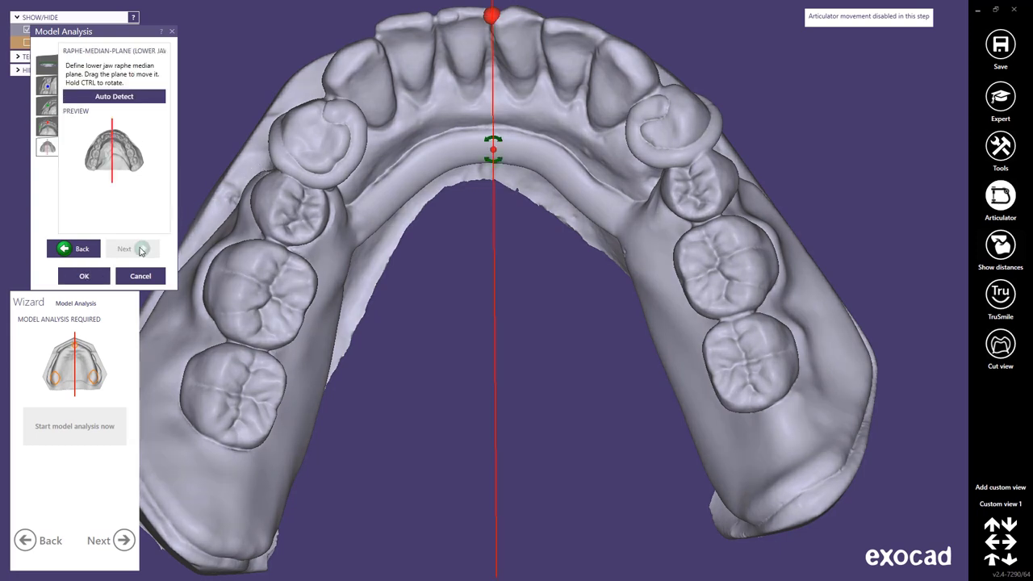
pyautogui.click(84, 276)
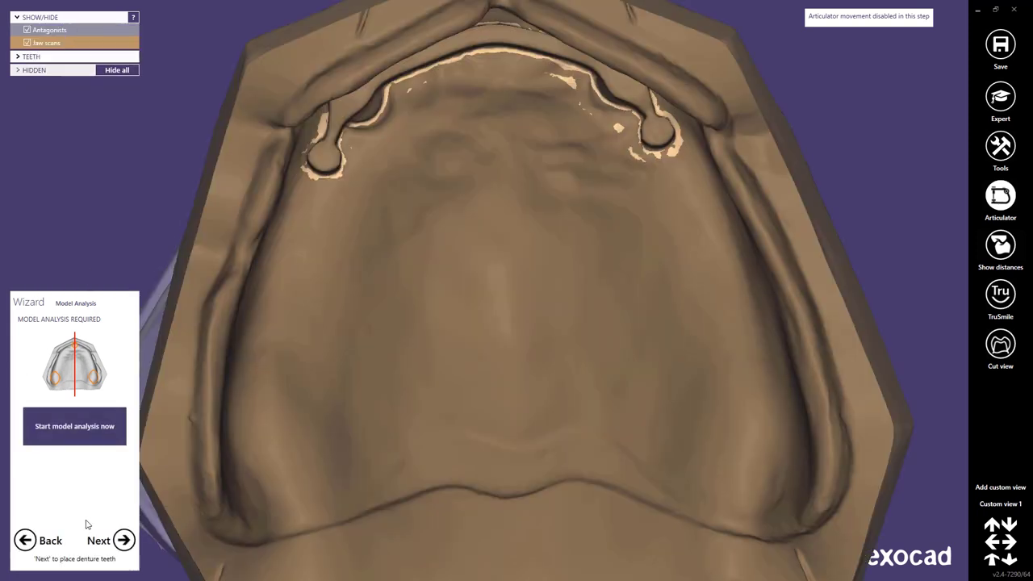
# - Choose Ruthinium Acry Plus Z6 as the left posterior tooth library
pyautogui.click(122, 540)
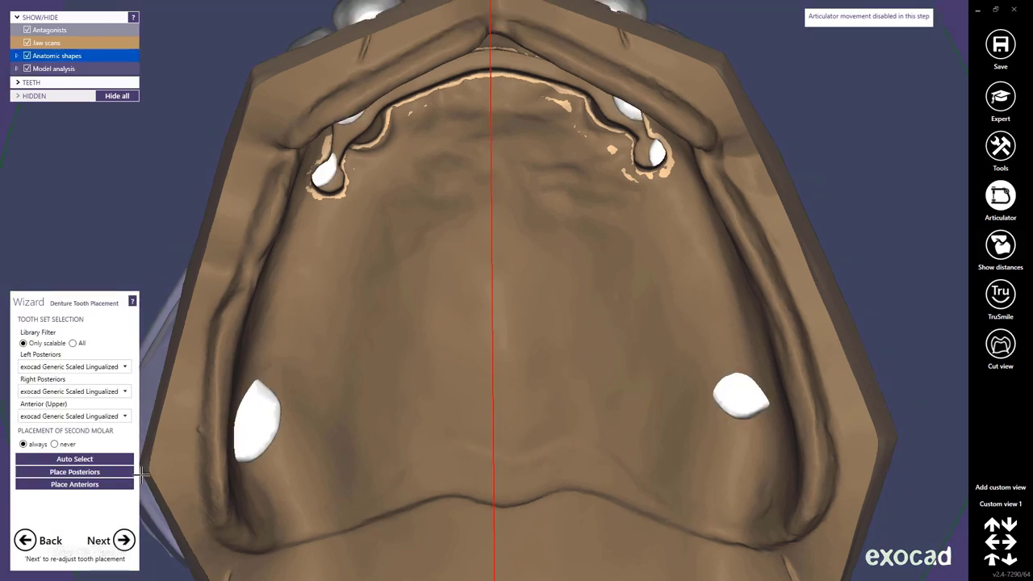
pyautogui.click(125, 366)
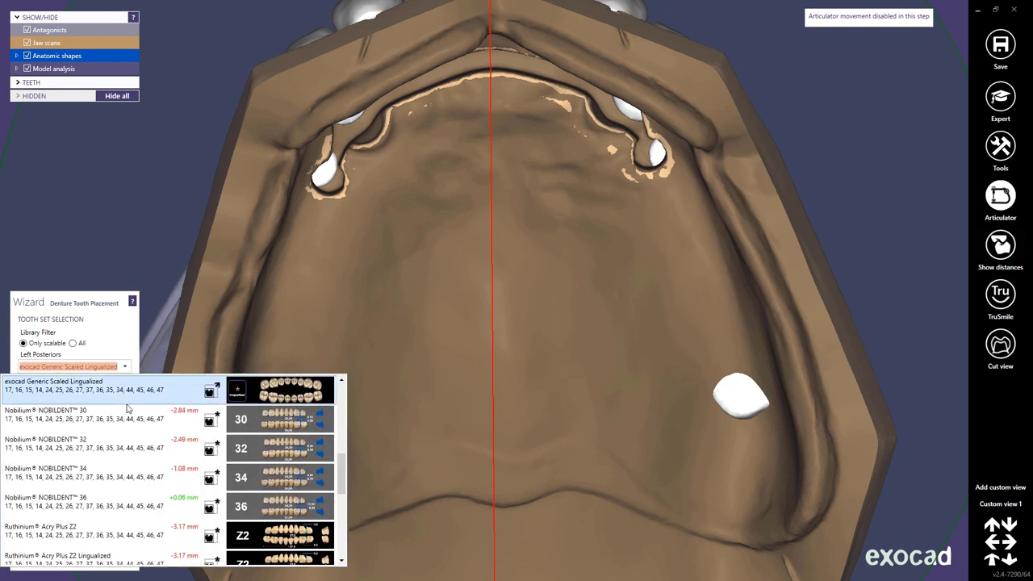
pyautogui.scroll(-3, 126, 409)
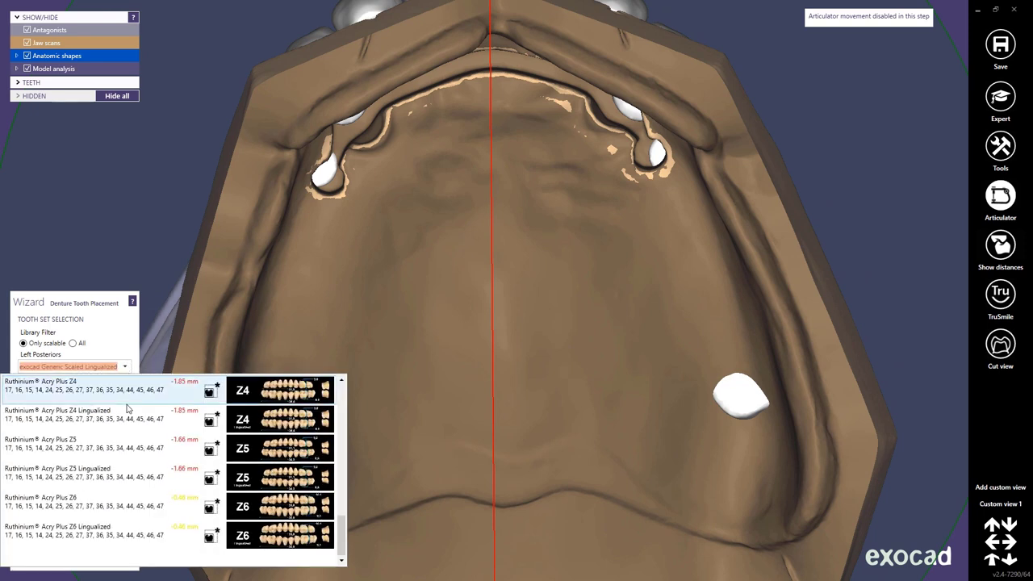
pyautogui.click(191, 505)
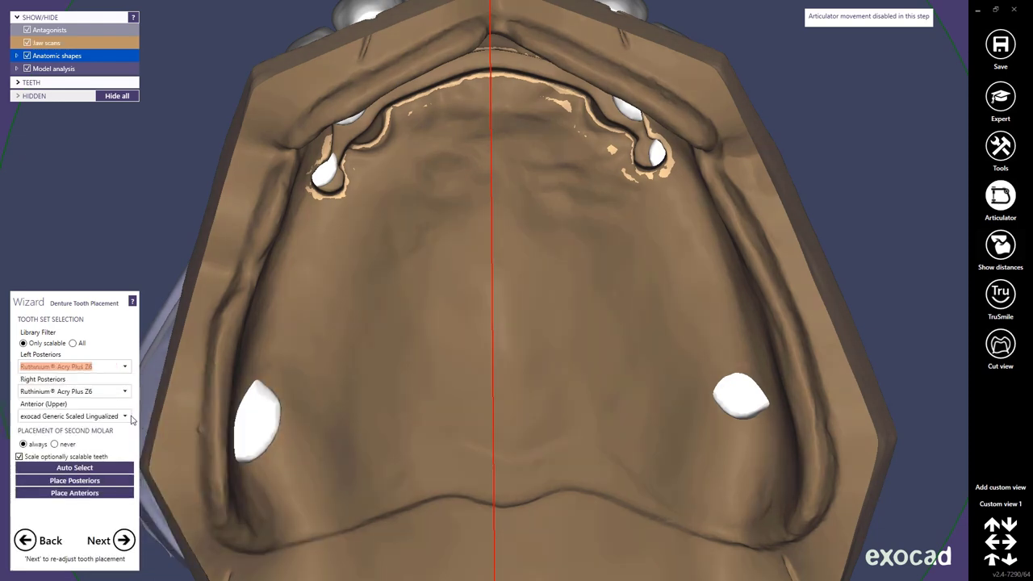
# - Choose Ruthinium Acry Plus V3 for the upper anteriors and place the denture teeth on the jaw
pyautogui.click(125, 416)
pyautogui.scroll(-3, 107, 377)
pyautogui.scroll(-6, 107, 378)
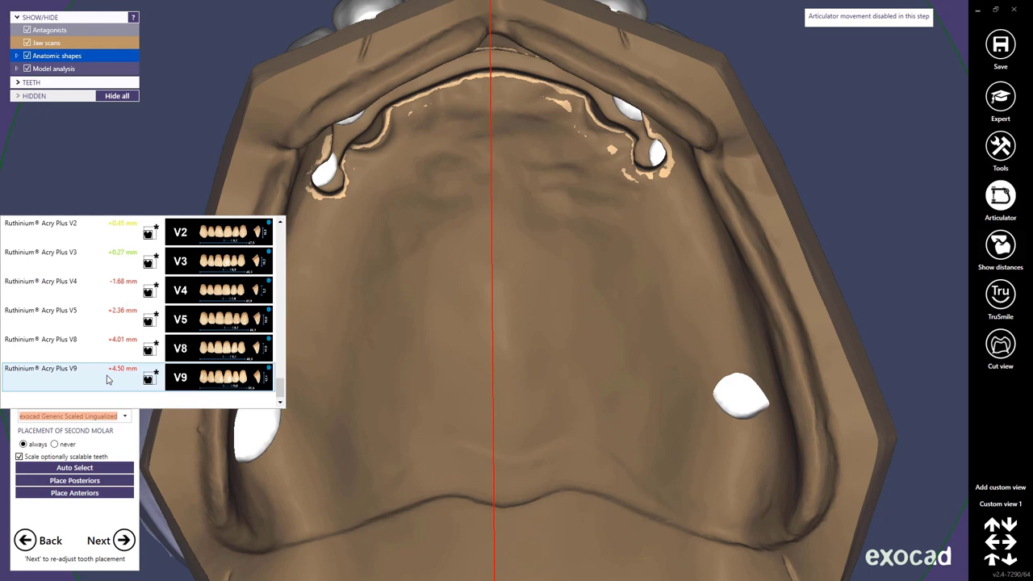
pyautogui.scroll(3, 108, 379)
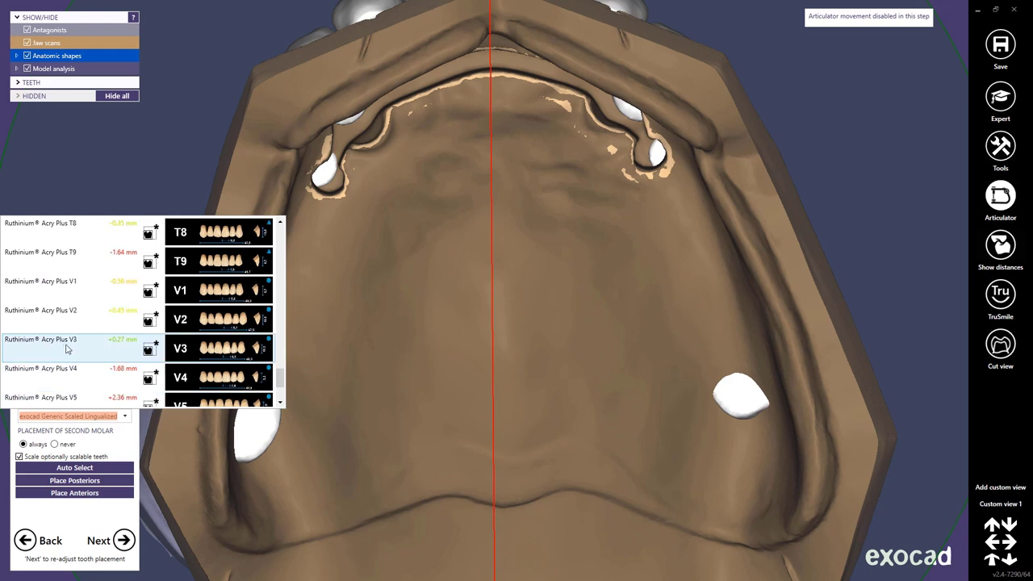
pyautogui.click(112, 350)
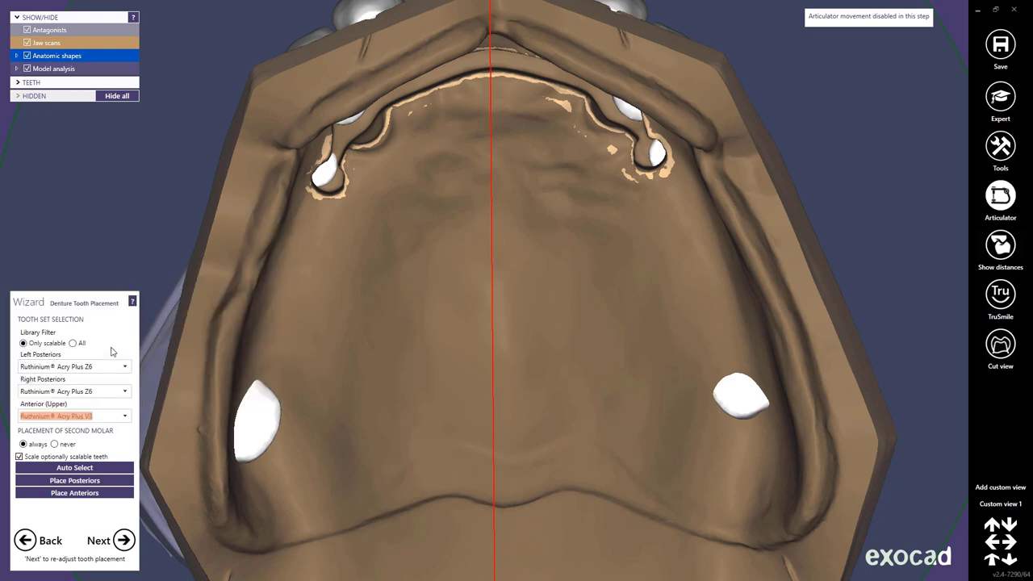
pyautogui.click(77, 481)
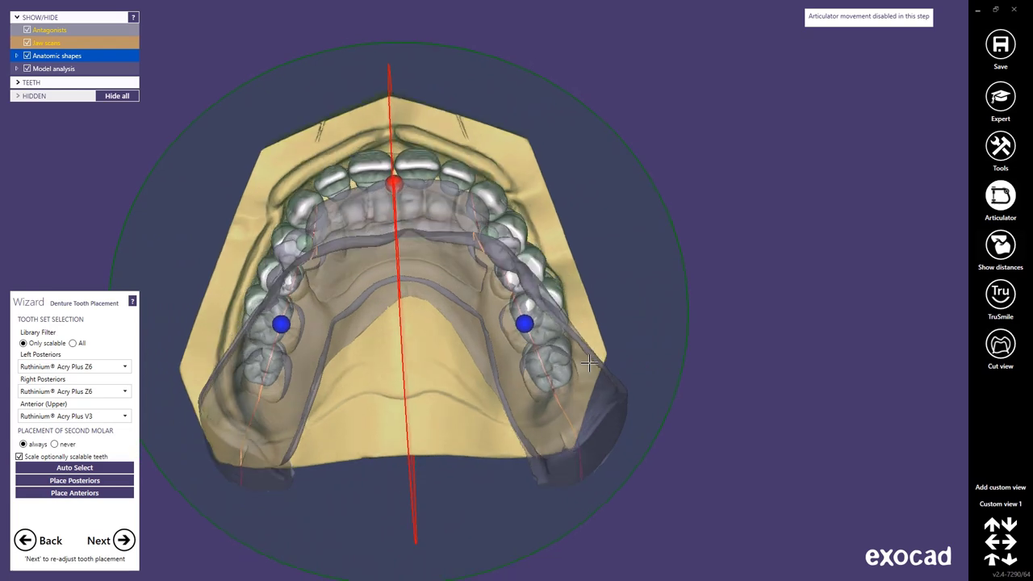
pyautogui.moveTo(593, 364); pyautogui.dragTo(685, 384, button='right')
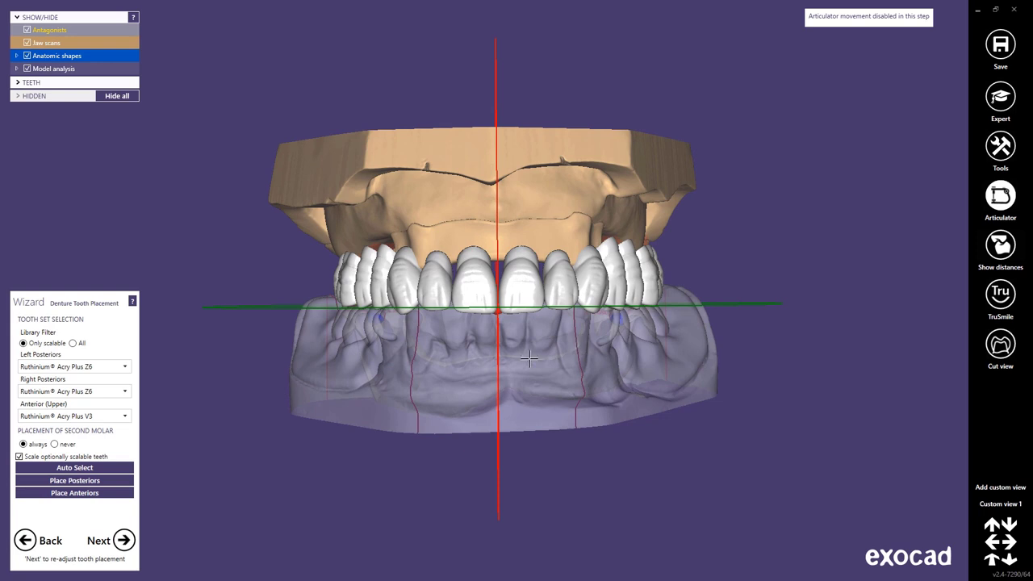
# - Enter tooth placement in Chain mode and shift the molar end of the upper tooth chain
pyautogui.click(124, 540)
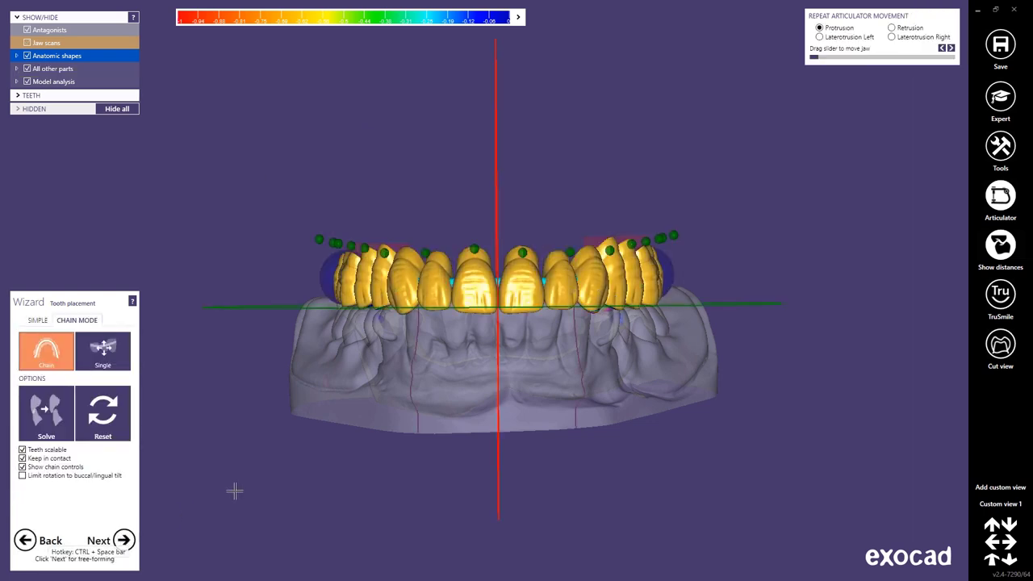
pyautogui.moveTo(400, 399); pyautogui.dragTo(342, 208, button='right')
pyautogui.scroll(3, 355, 250)
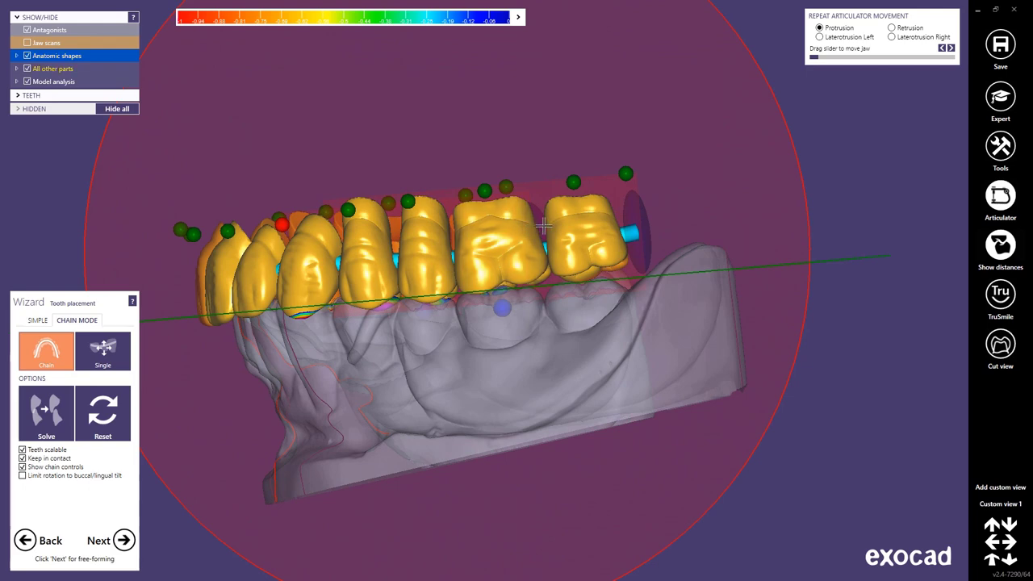
pyautogui.moveTo(534, 227); pyautogui.dragTo(565, 225, button='right')
pyautogui.moveTo(643, 218); pyautogui.dragTo(590, 244)
pyautogui.moveTo(590, 243)
pyautogui.mouseDown(button='right')
pyautogui.moveTo(590, 322)
pyautogui.moveTo(592, 246)
pyautogui.moveTo(556, 245)
pyautogui.moveTo(588, 247)
pyautogui.mouseUp(button='right')
# - Shift and tilt the chain's front teeth leftward, then orbit around the arch to check it
pyautogui.moveTo(504, 240); pyautogui.dragTo(275, 194, button='right')
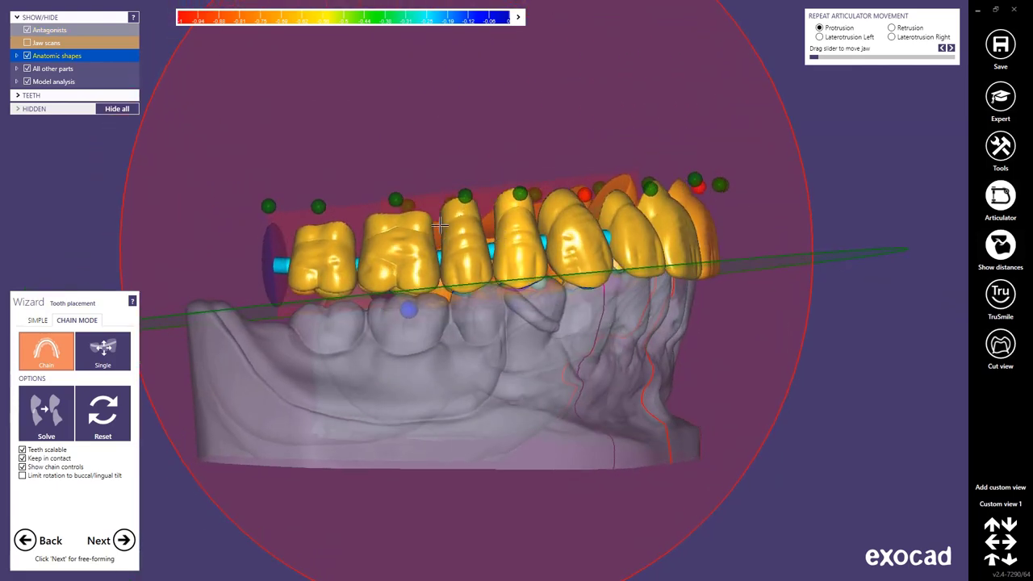
pyautogui.moveTo(259, 267); pyautogui.dragTo(258, 270)
pyautogui.moveTo(259, 270); pyautogui.dragTo(893, 258, button='right')
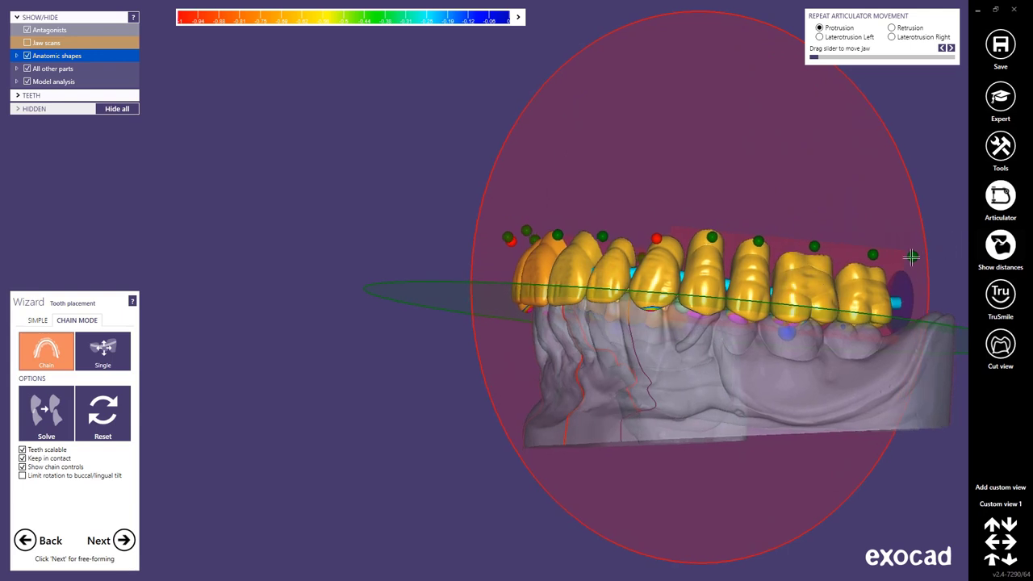
pyautogui.moveTo(821, 257); pyautogui.dragTo(735, 308, button='right')
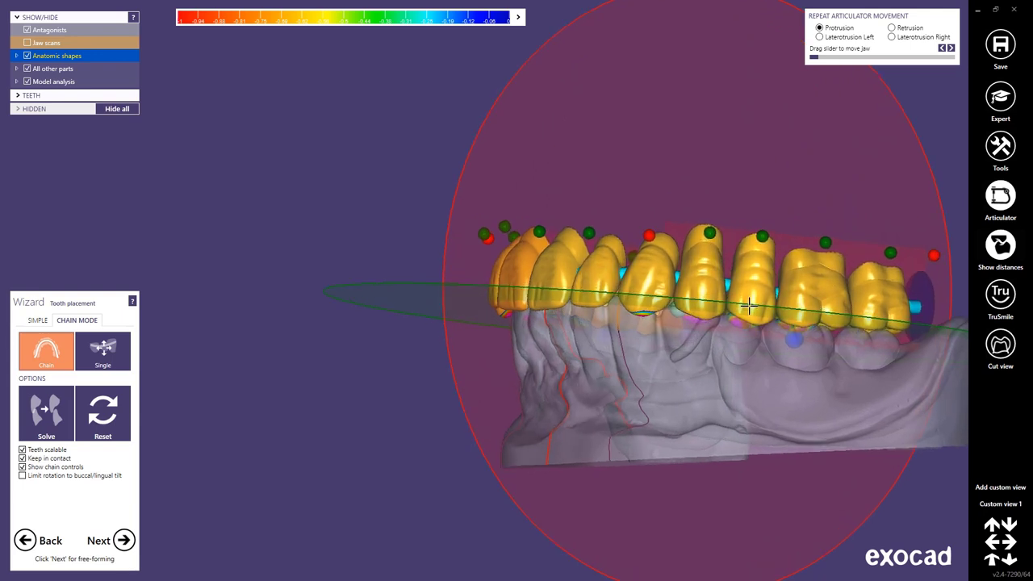
pyautogui.moveTo(701, 311); pyautogui.dragTo(492, 317, button='right')
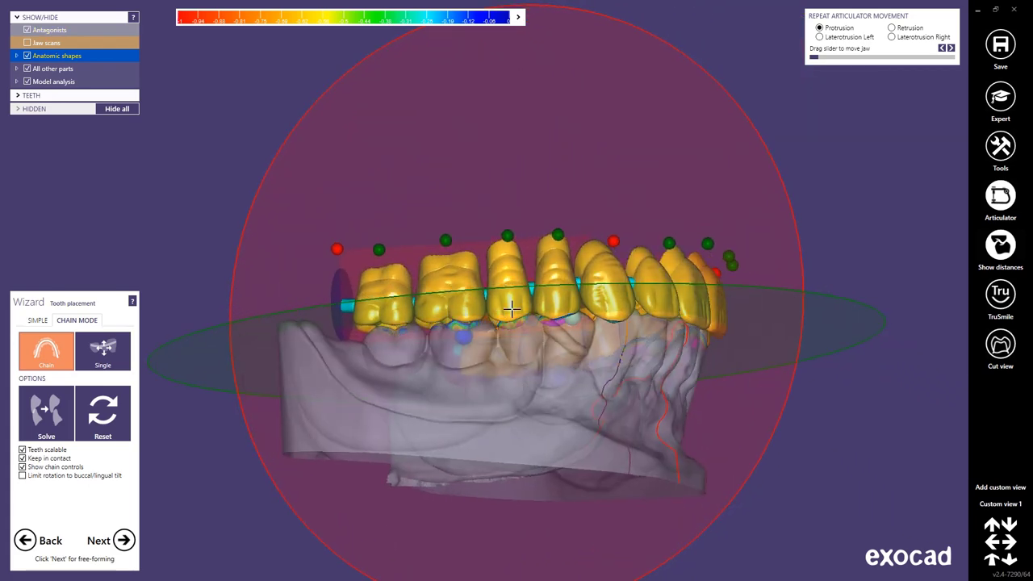
pyautogui.moveTo(565, 309); pyautogui.dragTo(476, 309, button='right')
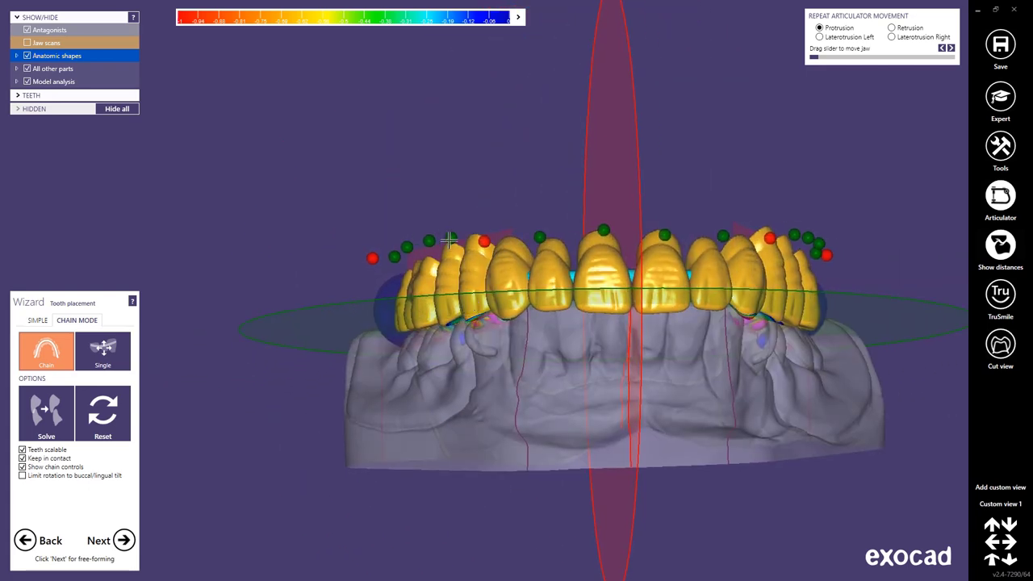
pyautogui.moveTo(679, 380); pyautogui.dragTo(592, 379, button='middle')
pyautogui.moveTo(592, 379); pyautogui.dragTo(495, 307, button='right')
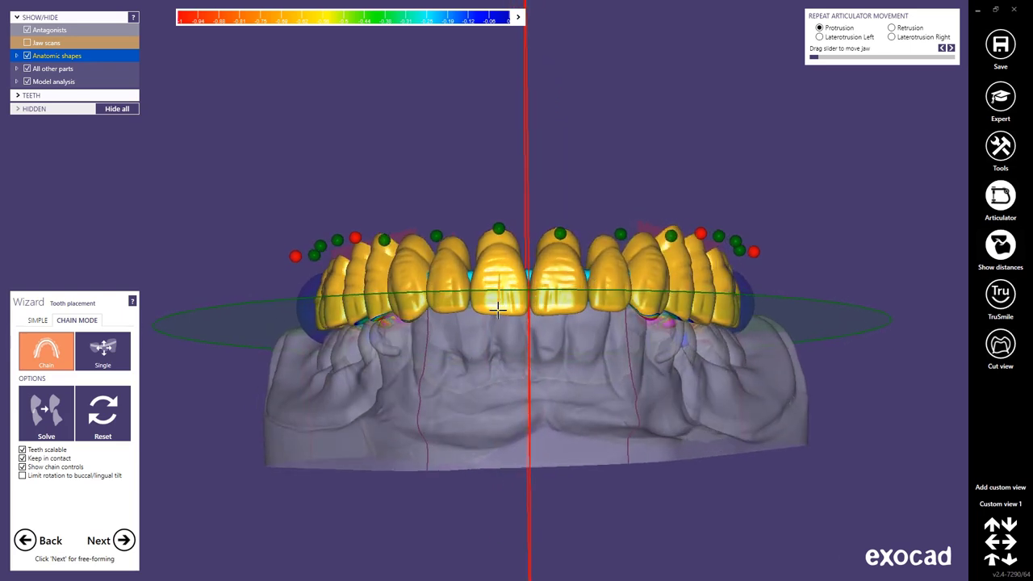
pyautogui.scroll(1, 497, 310)
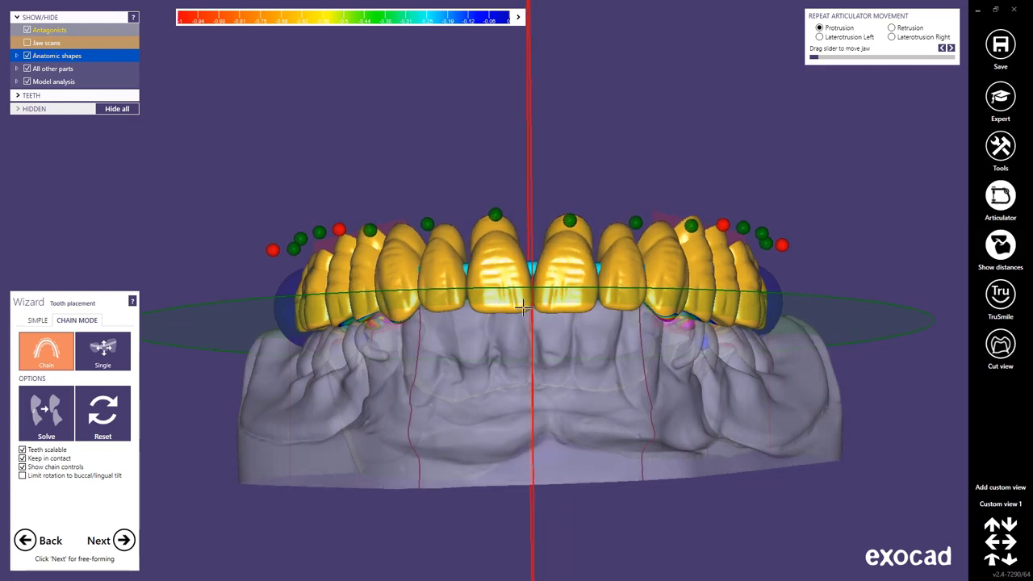
pyautogui.moveTo(529, 307); pyautogui.dragTo(530, 304, button='right')
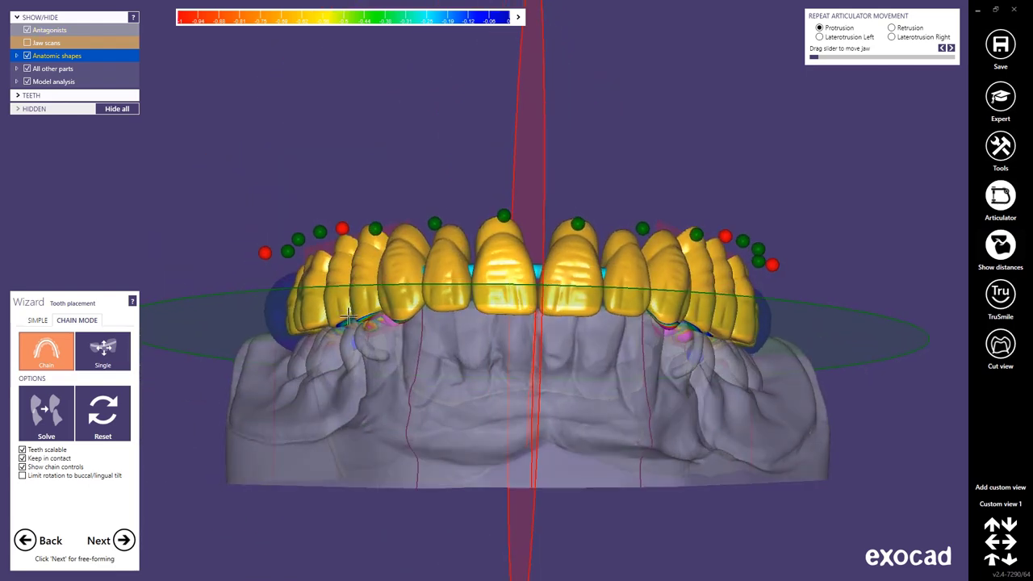
pyautogui.click(102, 351)
pyautogui.moveTo(402, 297); pyautogui.dragTo(593, 306, button='right')
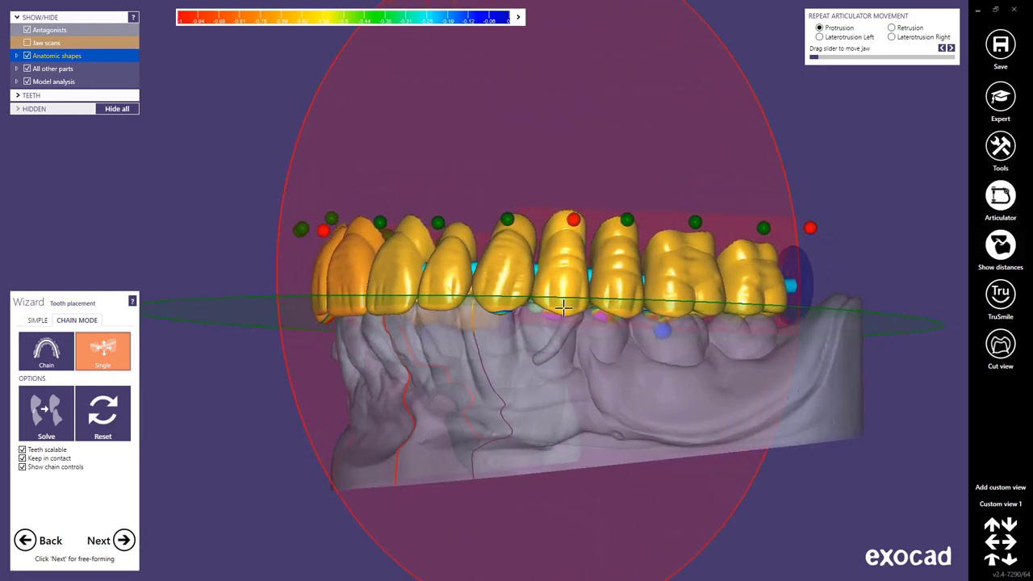
pyautogui.moveTo(572, 303); pyautogui.dragTo(571, 302, button='right')
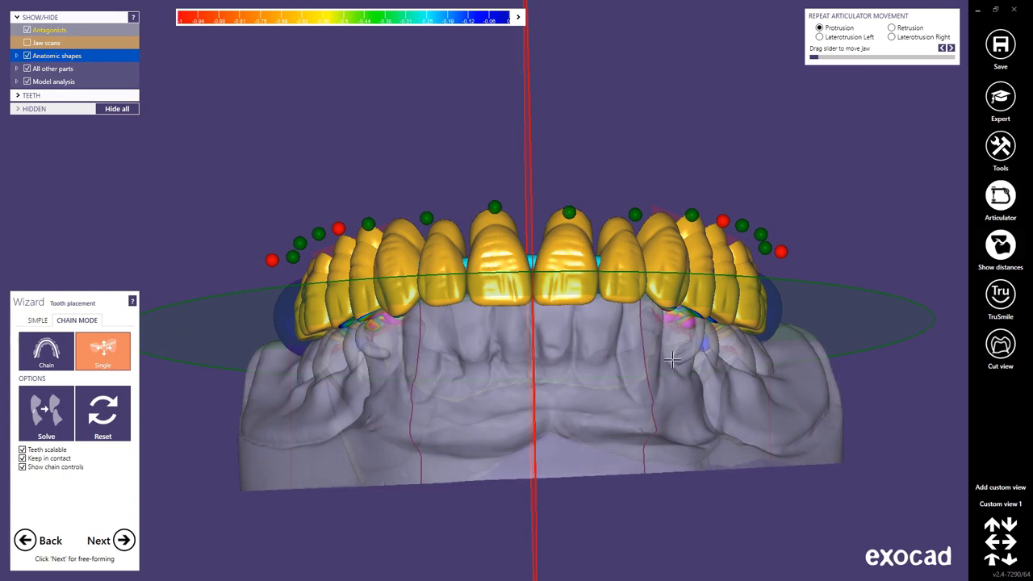
# - Enter Free-Forming with the Tooth Parts preset, inspect the arch, and proceed to the ADAPT options
pyautogui.click(122, 540)
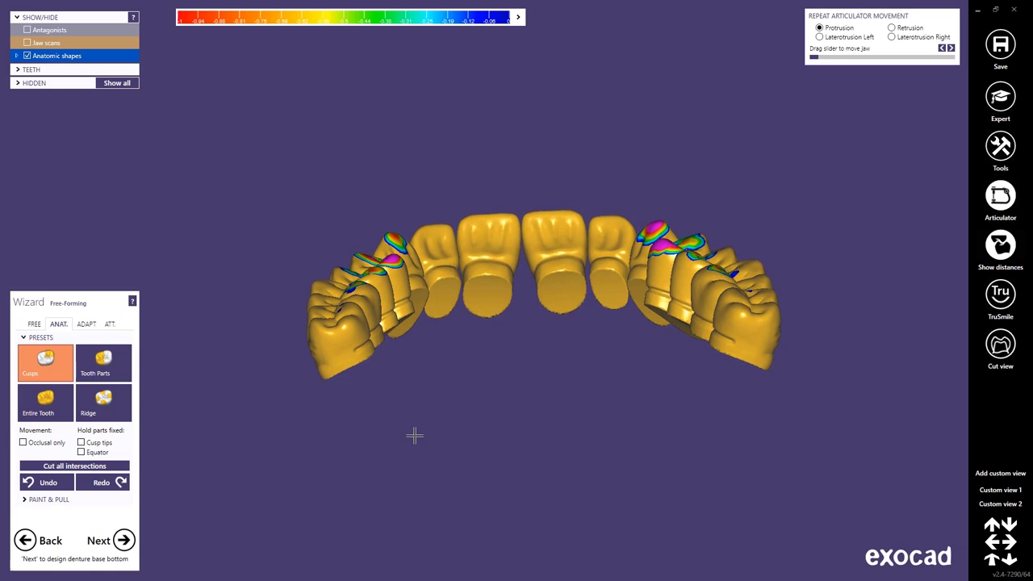
pyautogui.click(103, 361)
pyautogui.scroll(5, 461, 260)
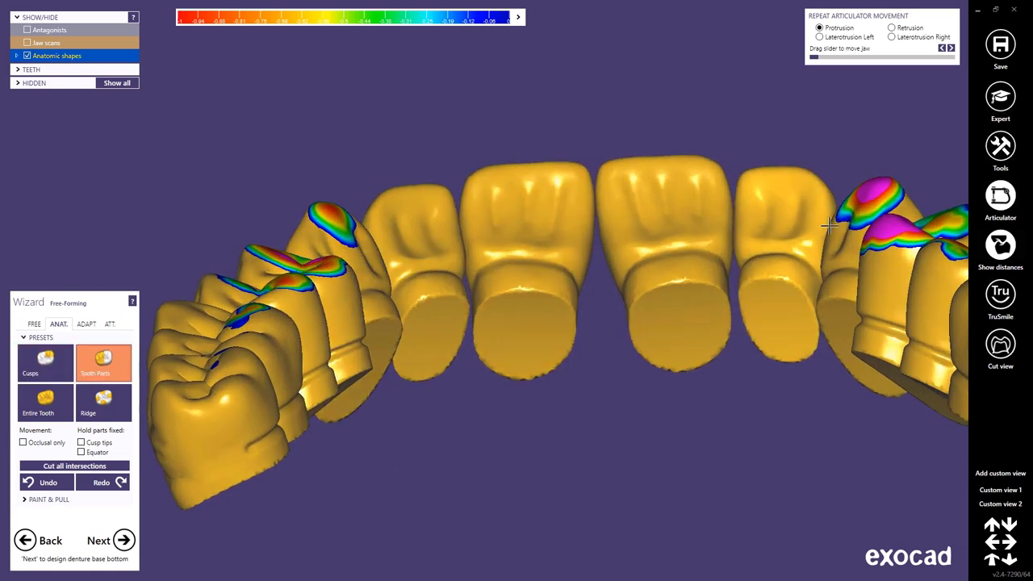
pyautogui.moveTo(875, 275); pyautogui.dragTo(276, 190, button='right')
pyautogui.scroll(-5, 508, 275)
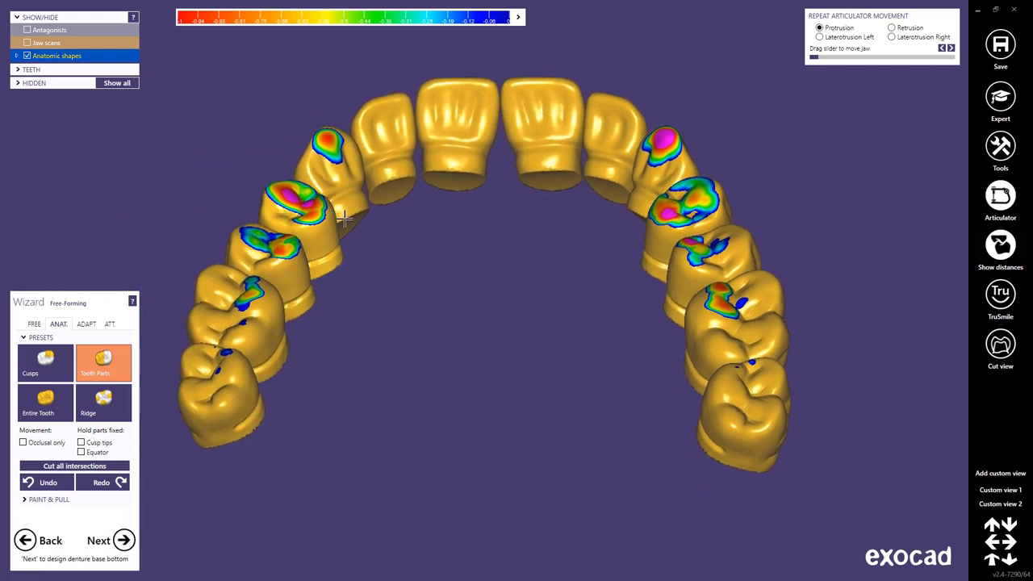
pyautogui.moveTo(443, 221); pyautogui.dragTo(448, 252, button='right')
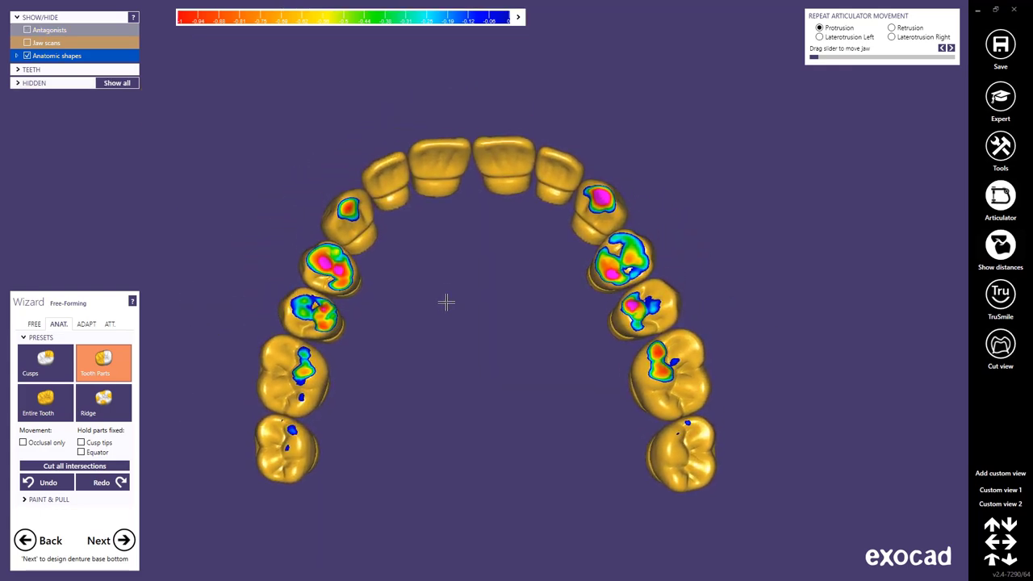
pyautogui.click(124, 540)
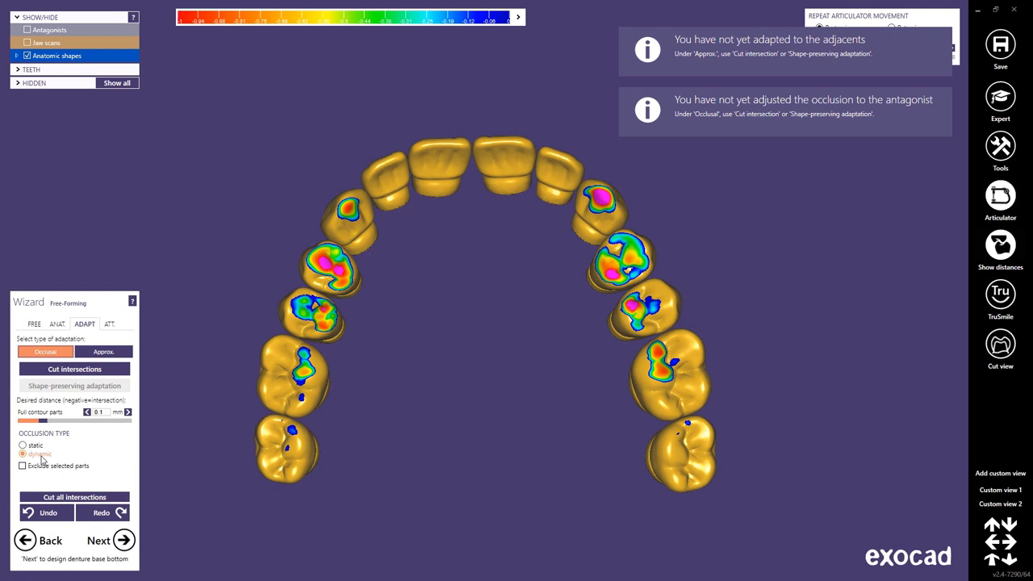
# - Cut the antagonist intersections on all teeth, excluding the left and right canines
pyautogui.click(22, 466)
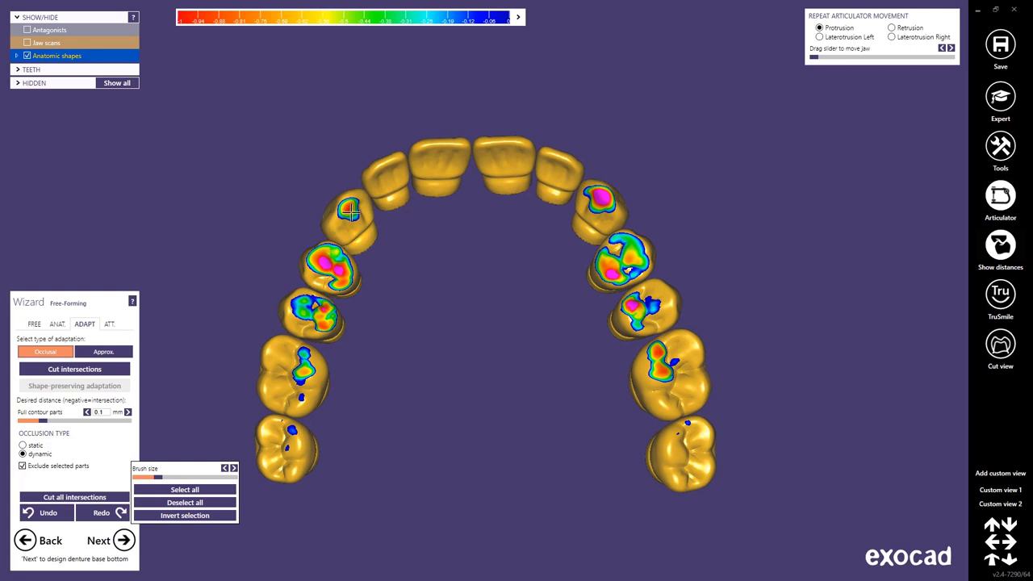
pyautogui.moveTo(348, 210); pyautogui.dragTo(357, 212)
pyautogui.keyDown('ctrl'); pyautogui.scroll(2, 601, 203); pyautogui.keyUp('ctrl')
pyautogui.click(602, 204)
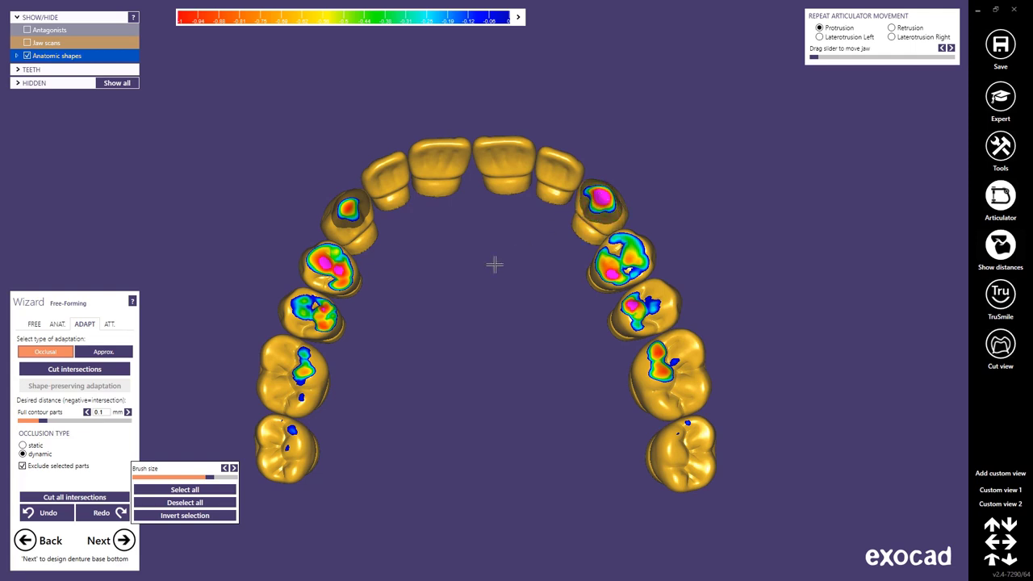
pyautogui.click(89, 372)
# - Turn the arch to a frontal view and show the lower antagonist jaw
pyautogui.scroll(-3, 361, 286)
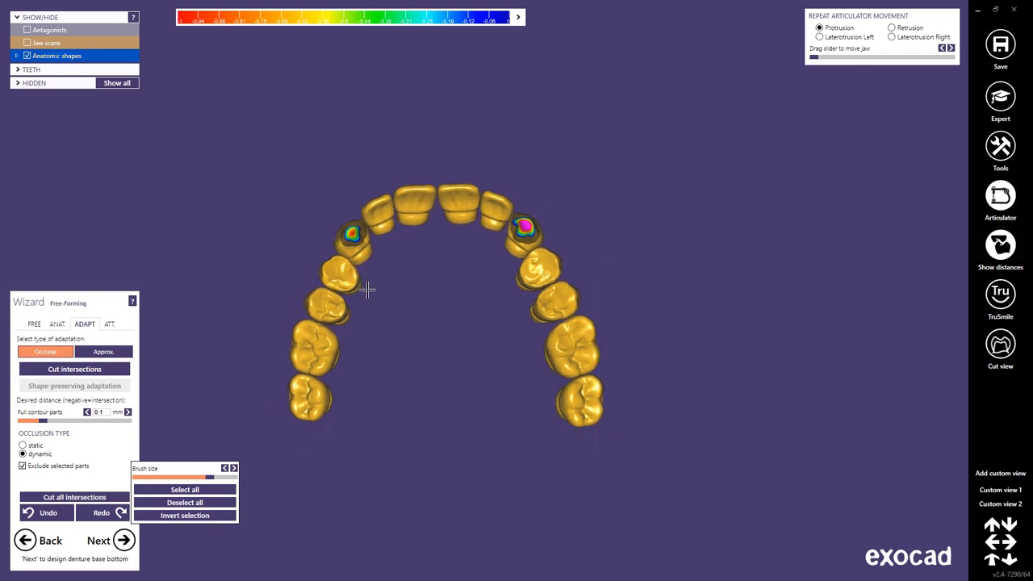
pyautogui.press('Down')
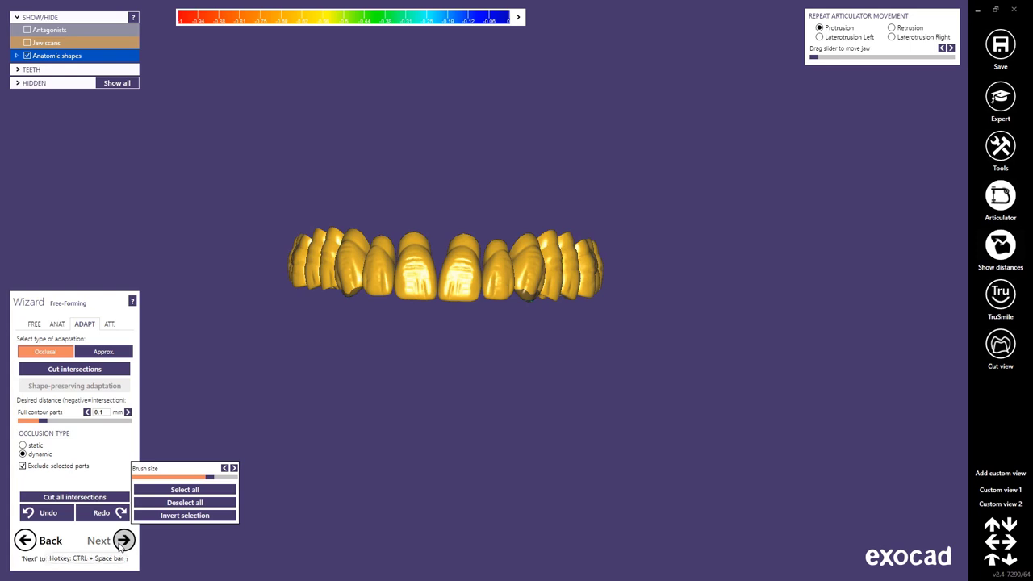
pyautogui.press('a')
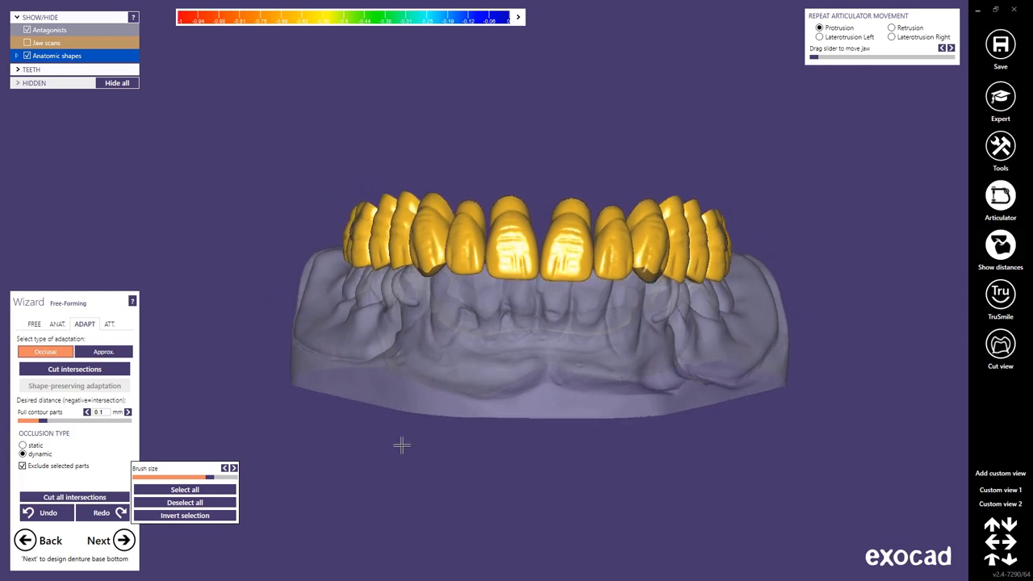
# - Block out undercuts along the current view's insertion direction (0.03 mm offset, 0.1 mm allowed undercuts)
pyautogui.click(122, 539)
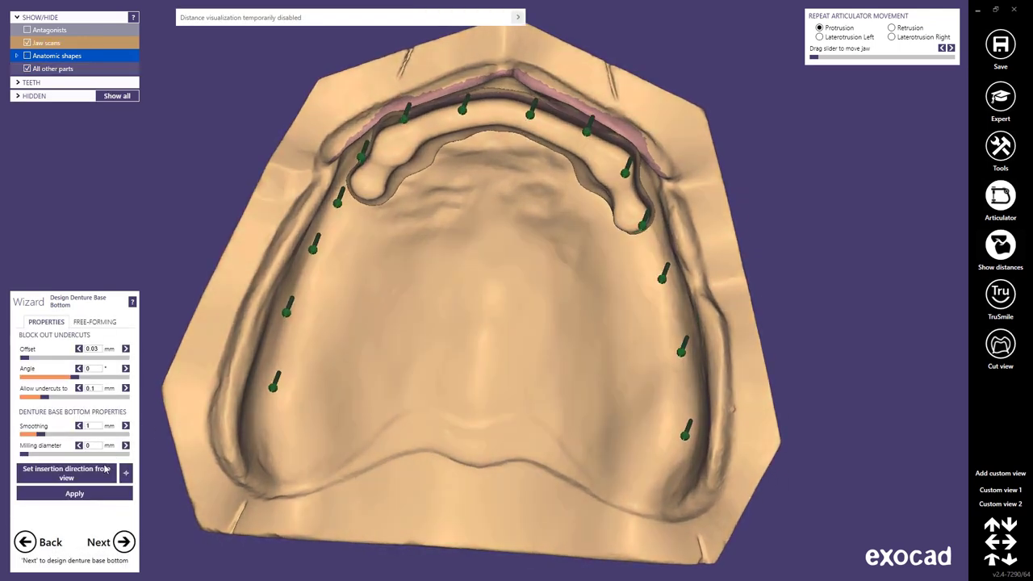
pyautogui.click(95, 477)
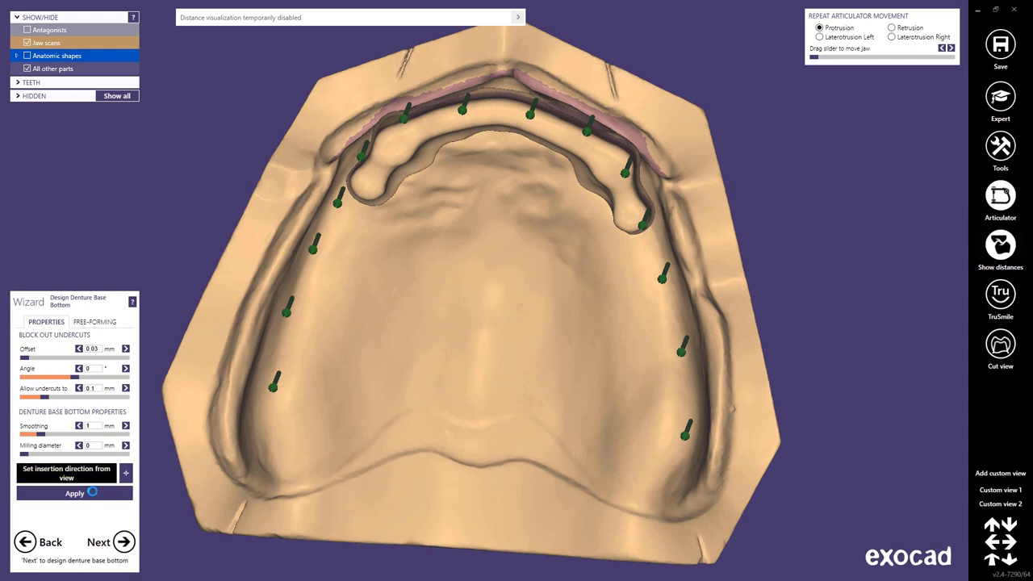
pyautogui.click(92, 492)
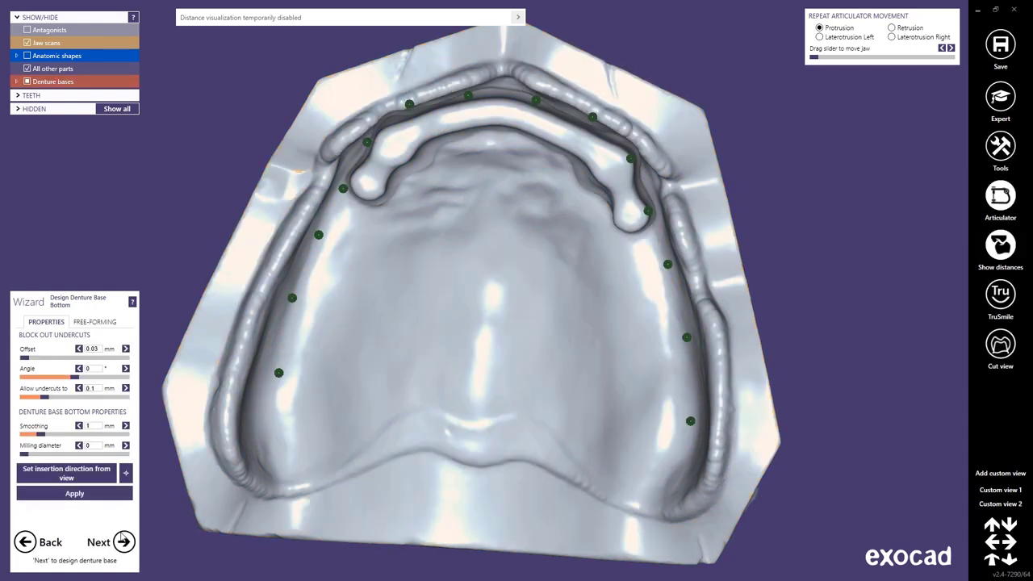
# - Detect the denture base margin around the upper jaw from points placed on the flanges
pyautogui.click(123, 543)
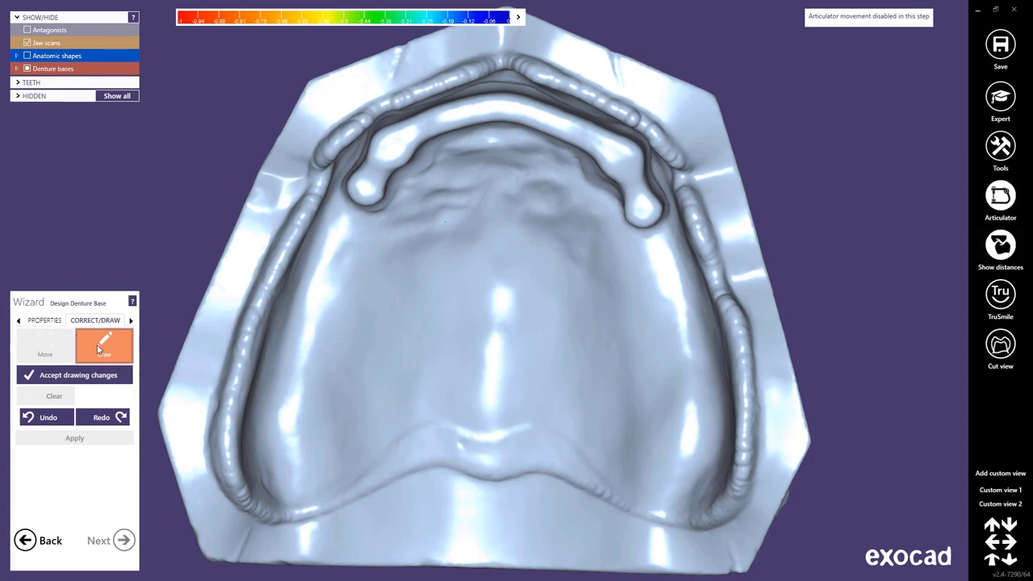
pyautogui.click(99, 349)
pyautogui.click(110, 321)
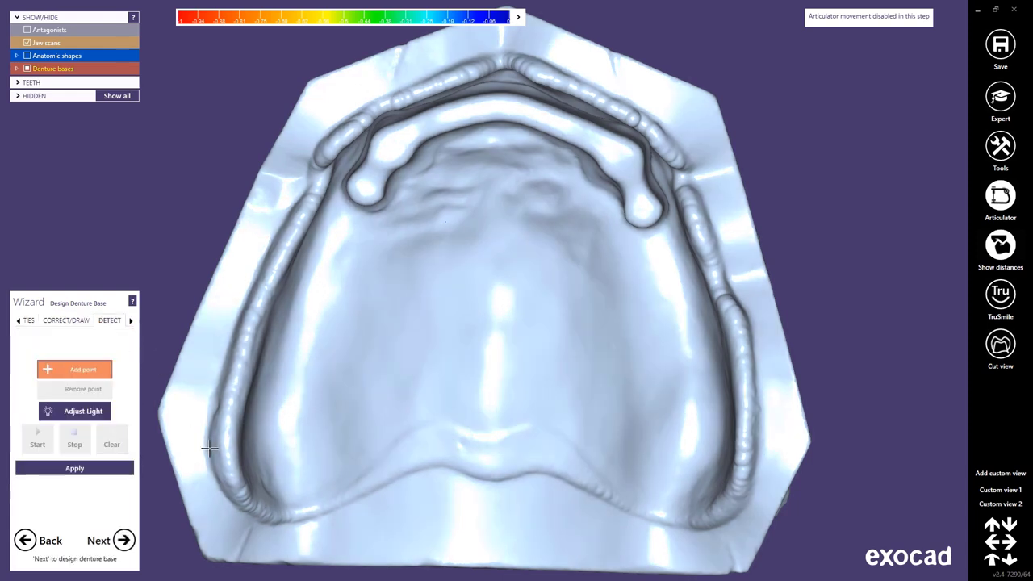
pyautogui.click(209, 448)
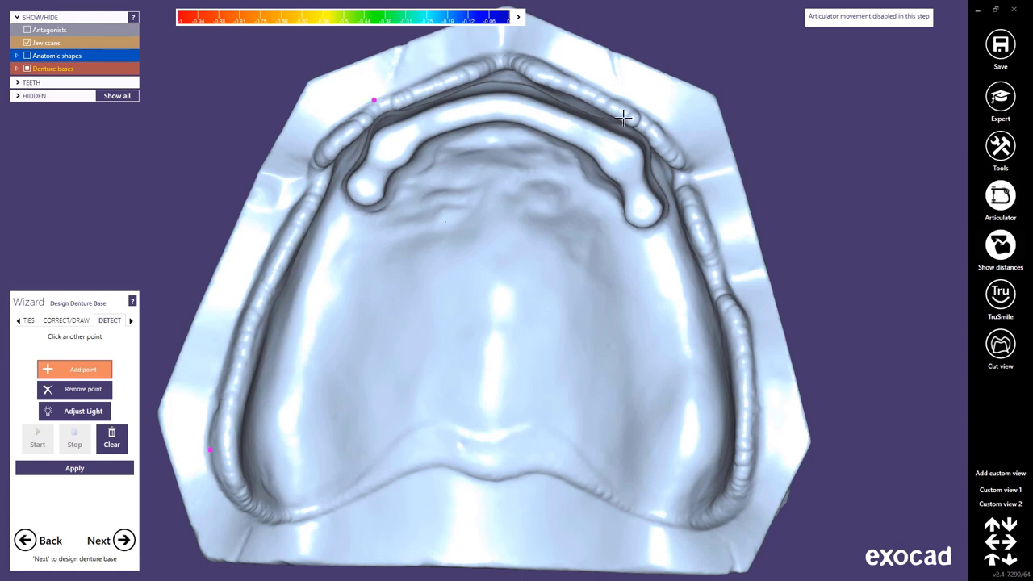
pyautogui.click(758, 407)
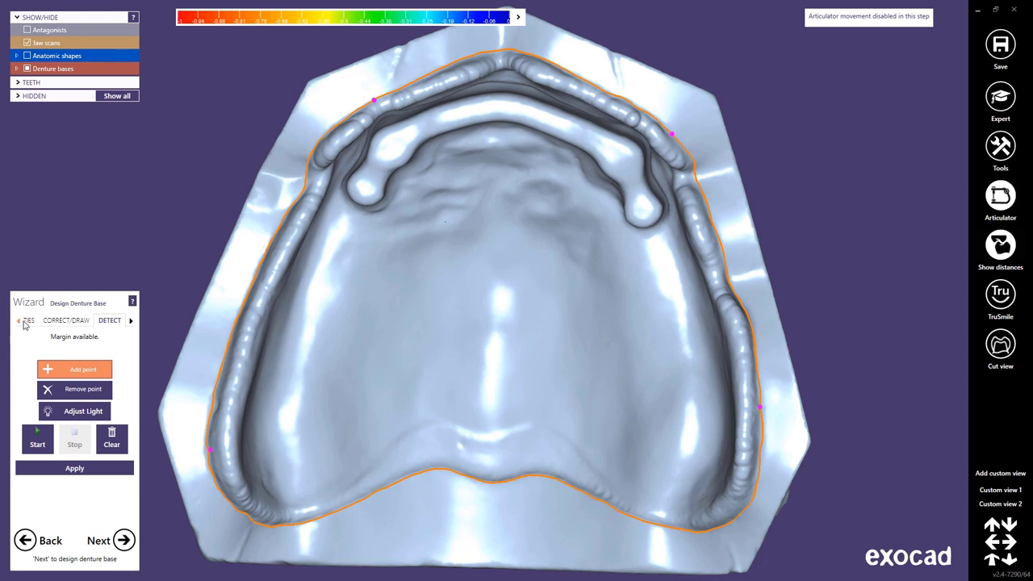
pyautogui.click(28, 321)
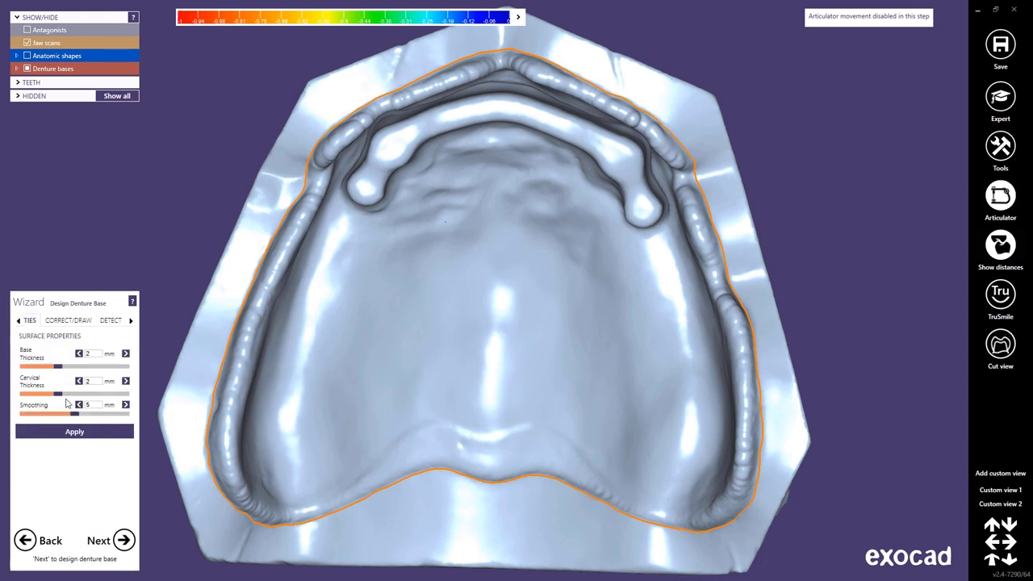
# - Build the pink denture base with 2 mm thickness and 5 mm smoothing, then go to Connectors
pyautogui.click(76, 435)
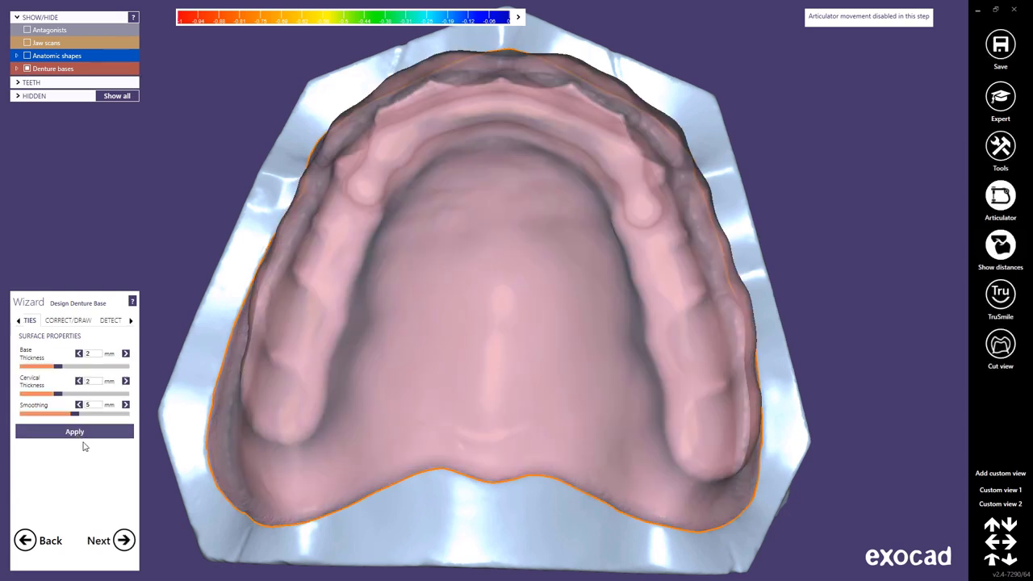
pyautogui.click(123, 540)
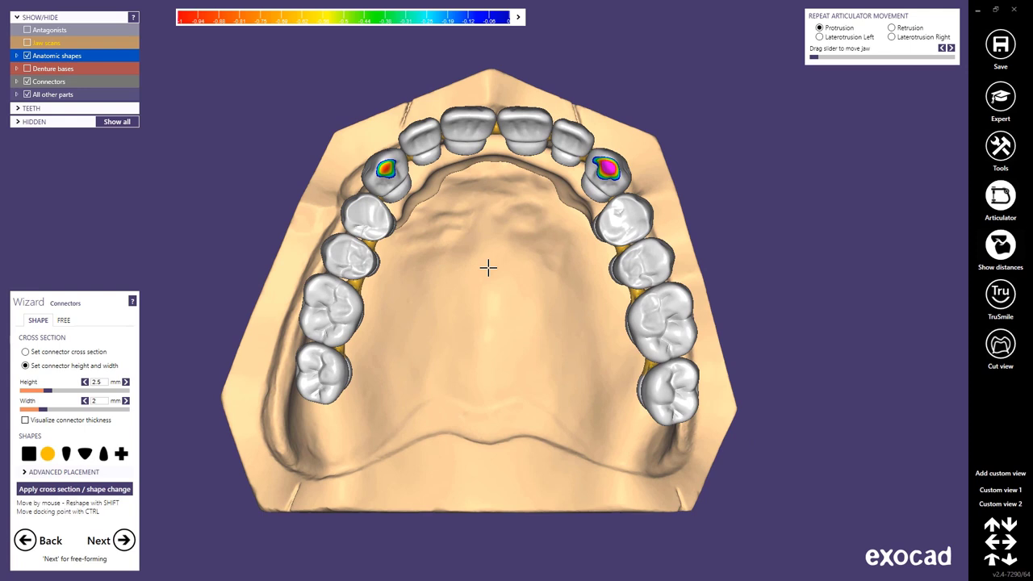
# - Accept the 2.5 mm high, 2 mm wide tooth connectors and move to Free-forming
pyautogui.click(124, 540)
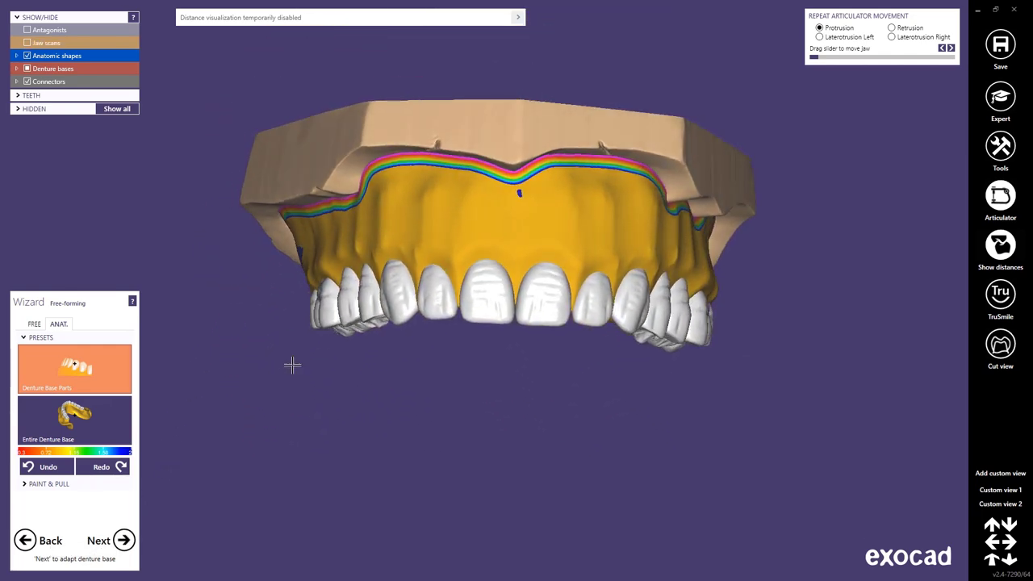
# - Set up free-forming on the entire denture base with the second Add/Remove brush type
pyautogui.click(79, 416)
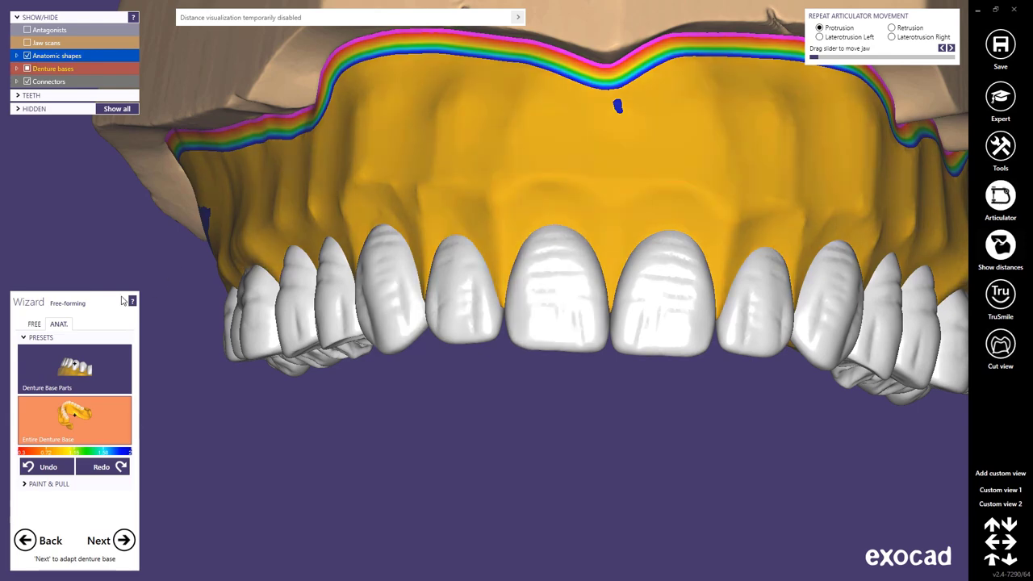
pyautogui.click(35, 324)
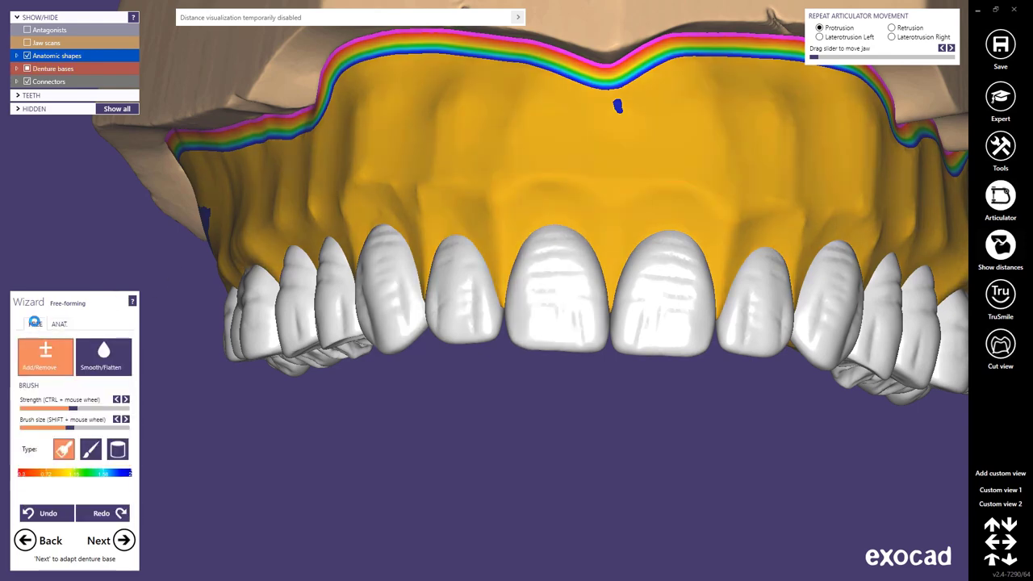
pyautogui.click(91, 450)
pyautogui.scroll(-4, 622, 221)
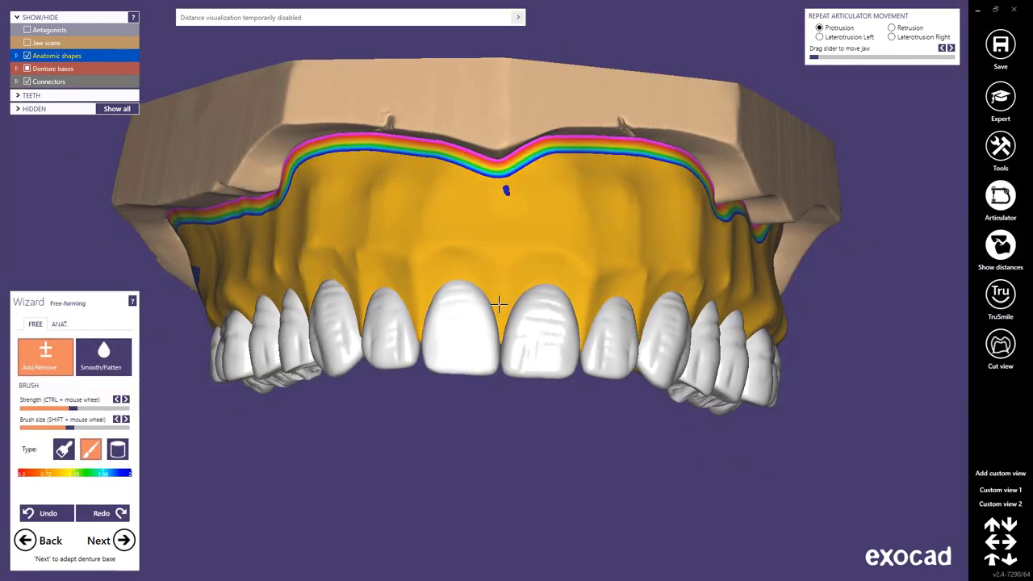
pyautogui.keyDown('shift'); pyautogui.scroll(3, 500, 302); pyautogui.keyUp('shift')
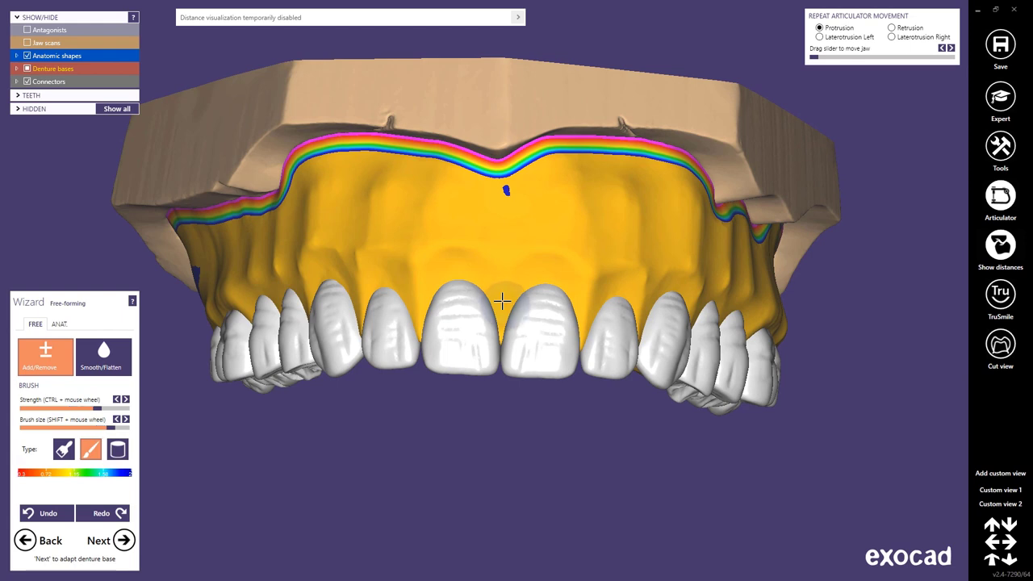
# - Raise gingival contours on the gum above the central incisors and the left teeth
pyautogui.moveTo(500, 247)
pyautogui.mouseDown()
pyautogui.moveTo(498, 203)
pyautogui.moveTo(497, 212)
pyautogui.mouseUp()
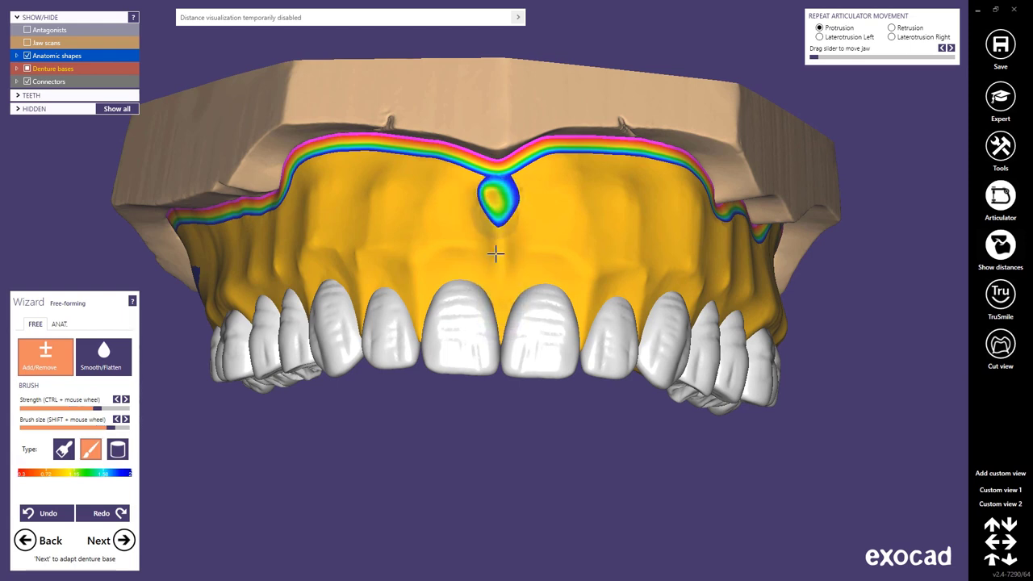
pyautogui.moveTo(498, 280)
pyautogui.mouseDown()
pyautogui.moveTo(513, 176)
pyautogui.moveTo(498, 248)
pyautogui.mouseUp()
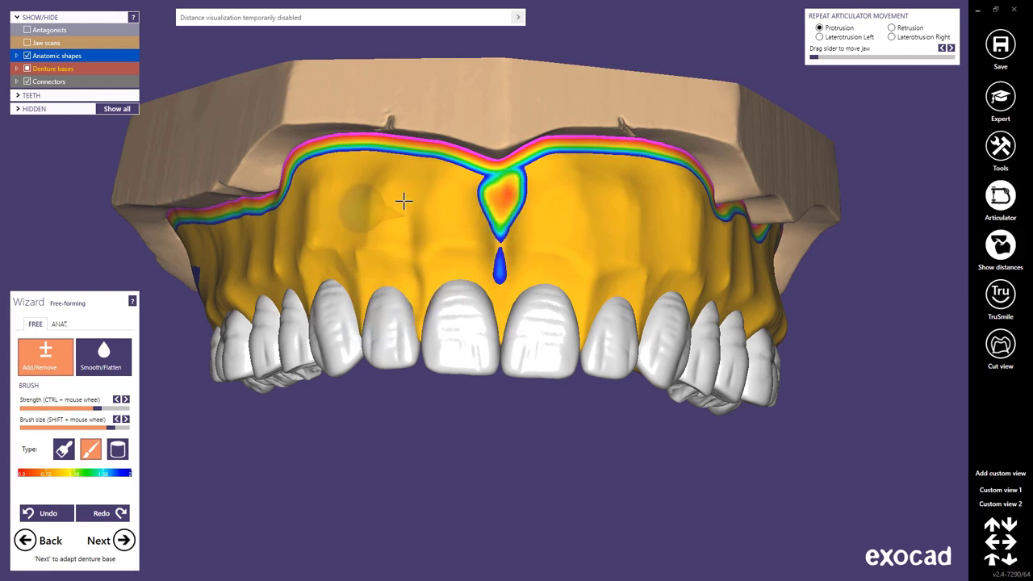
pyautogui.moveTo(415, 189)
pyautogui.mouseDown(button='right')
pyautogui.moveTo(436, 176)
pyautogui.moveTo(357, 244)
pyautogui.mouseUp(button='right')
pyautogui.moveTo(320, 179)
pyautogui.mouseDown()
pyautogui.moveTo(348, 273)
pyautogui.moveTo(356, 177)
pyautogui.moveTo(337, 237)
pyautogui.mouseUp()
pyautogui.moveTo(336, 237); pyautogui.dragTo(264, 309, button='right')
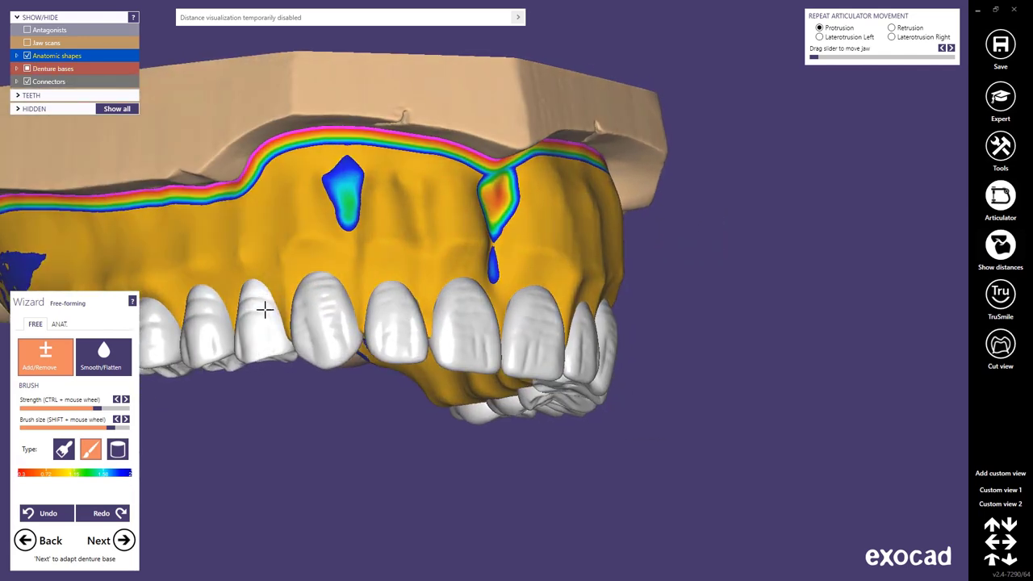
pyautogui.moveTo(277, 272)
pyautogui.mouseDown()
pyautogui.moveTo(280, 192)
pyautogui.moveTo(308, 239)
pyautogui.moveTo(299, 277)
pyautogui.mouseUp()
pyautogui.moveTo(380, 282); pyautogui.dragTo(613, 294, button='right')
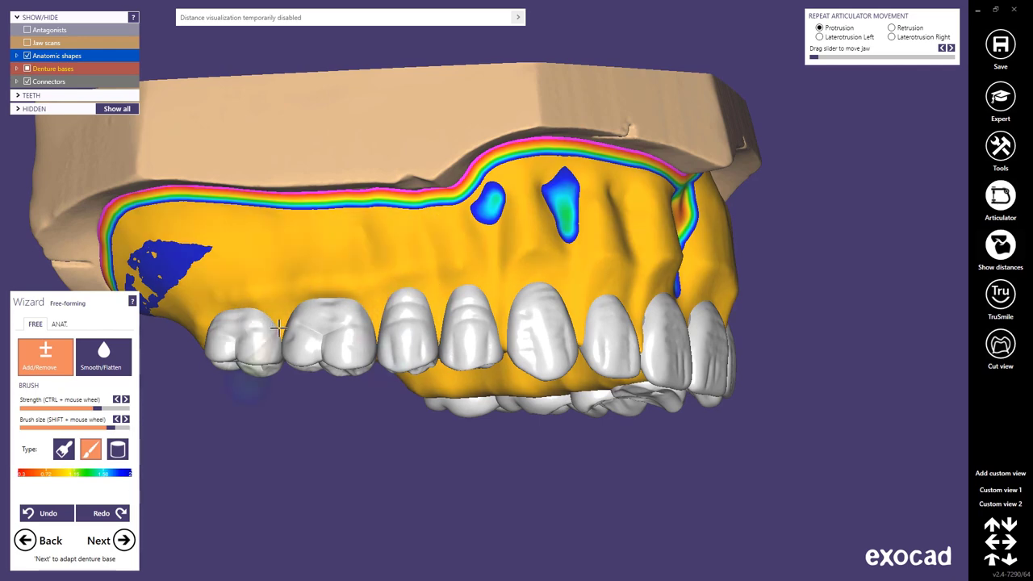
# - Add material to the labial gum, raising a ridge over a tooth root
pyautogui.click(272, 249)
pyautogui.moveTo(272, 248)
pyautogui.mouseDown(button='right')
pyautogui.moveTo(660, 303)
pyautogui.moveTo(481, 306)
pyautogui.moveTo(532, 319)
pyautogui.mouseUp(button='right')
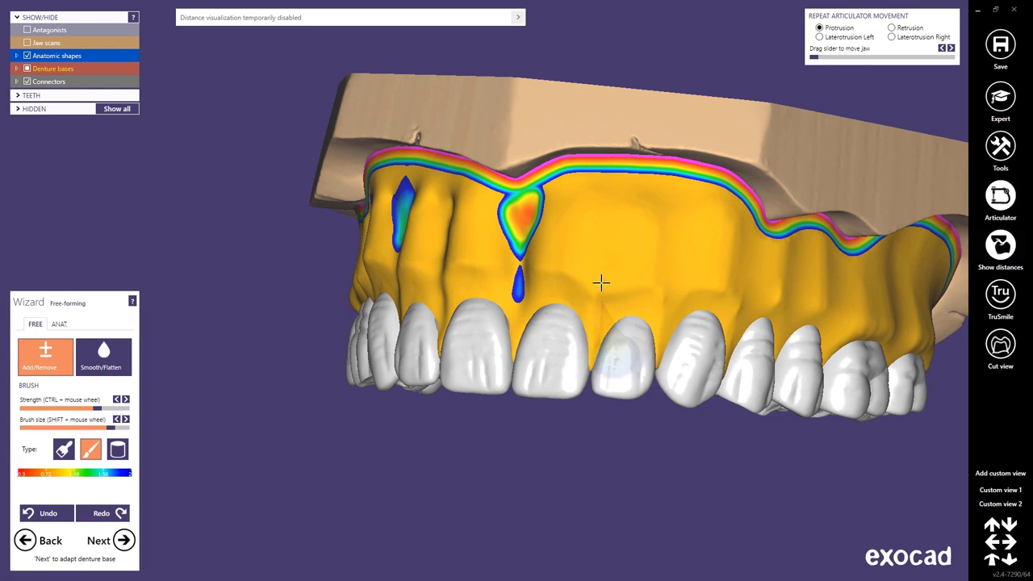
pyautogui.moveTo(617, 246)
pyautogui.mouseDown()
pyautogui.moveTo(640, 228)
pyautogui.moveTo(655, 338)
pyautogui.moveTo(664, 242)
pyautogui.moveTo(670, 316)
pyautogui.moveTo(693, 224)
pyautogui.moveTo(714, 280)
pyautogui.mouseUp()
pyautogui.moveTo(714, 280); pyautogui.dragTo(729, 360, button='right')
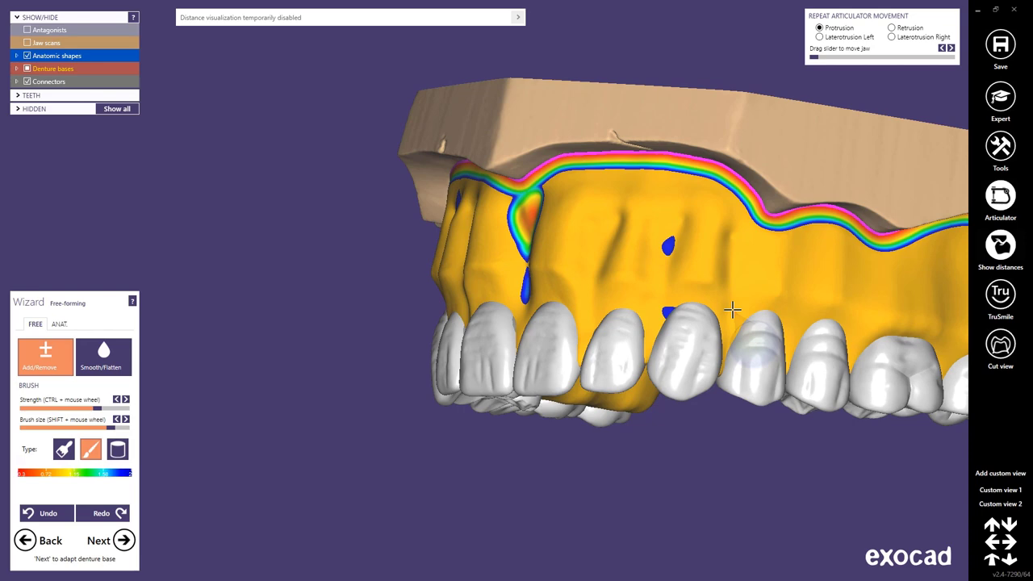
pyautogui.moveTo(807, 359); pyautogui.dragTo(688, 331, button='right')
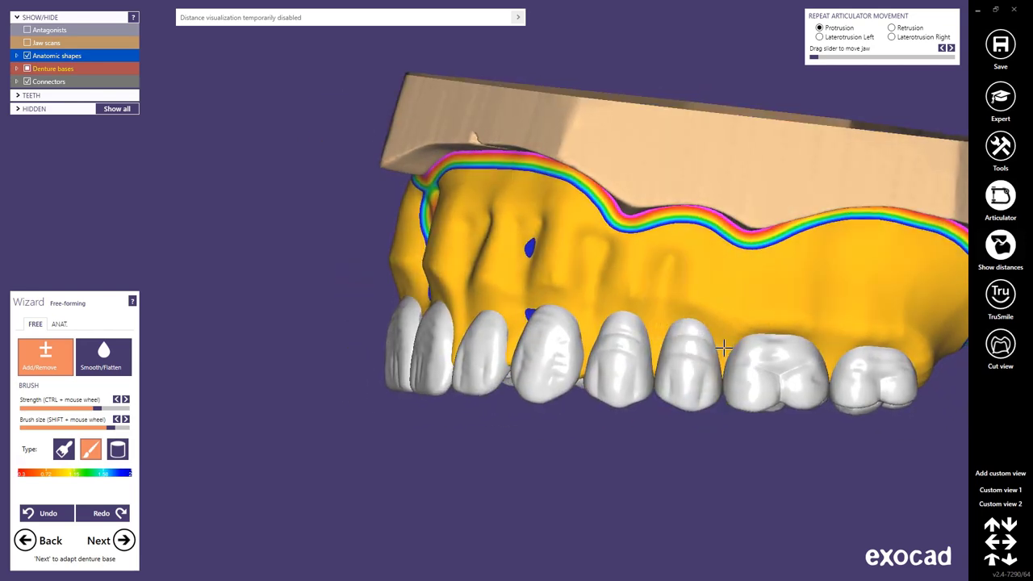
pyautogui.moveTo(853, 263); pyautogui.dragTo(729, 337, button='right')
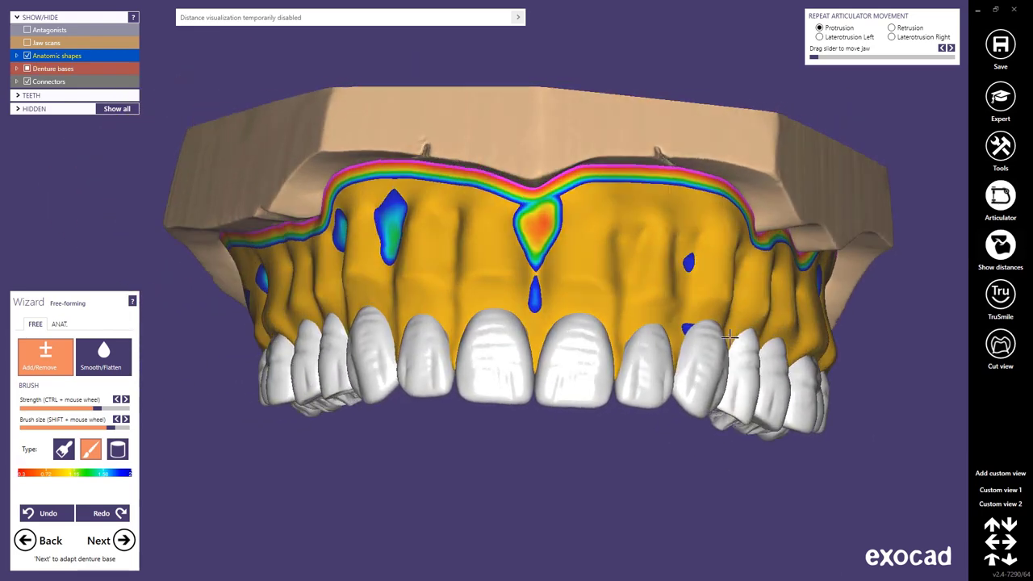
# - Change the brush type and build up the gum across the front of the base
pyautogui.click(64, 448)
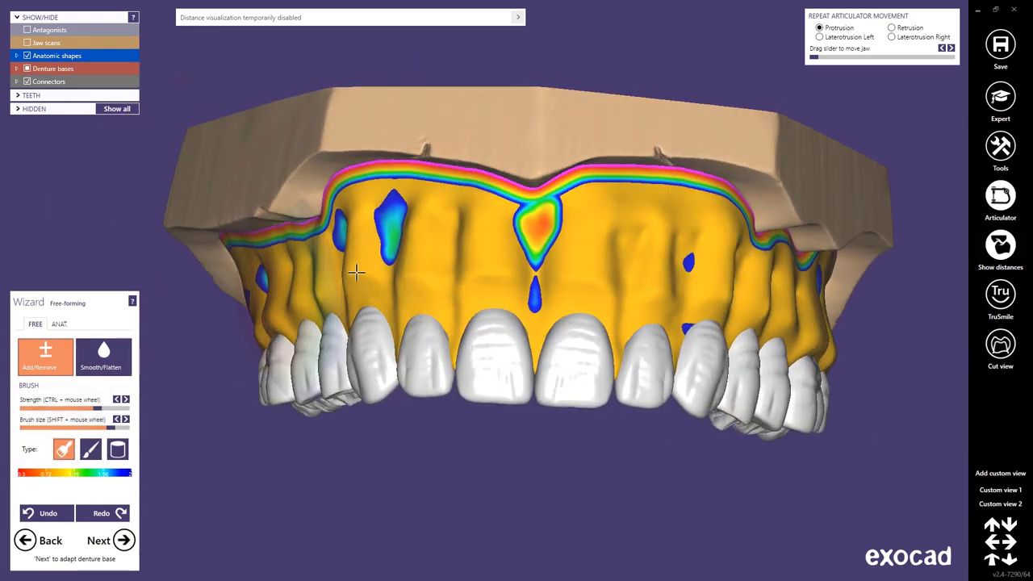
pyautogui.keyDown('shift'); pyautogui.scroll(-2, 458, 299); pyautogui.keyUp('shift')
pyautogui.keyDown('shift'); pyautogui.scroll(1, 451, 309); pyautogui.keyUp('shift')
pyautogui.moveTo(419, 313); pyautogui.dragTo(371, 310, button='right')
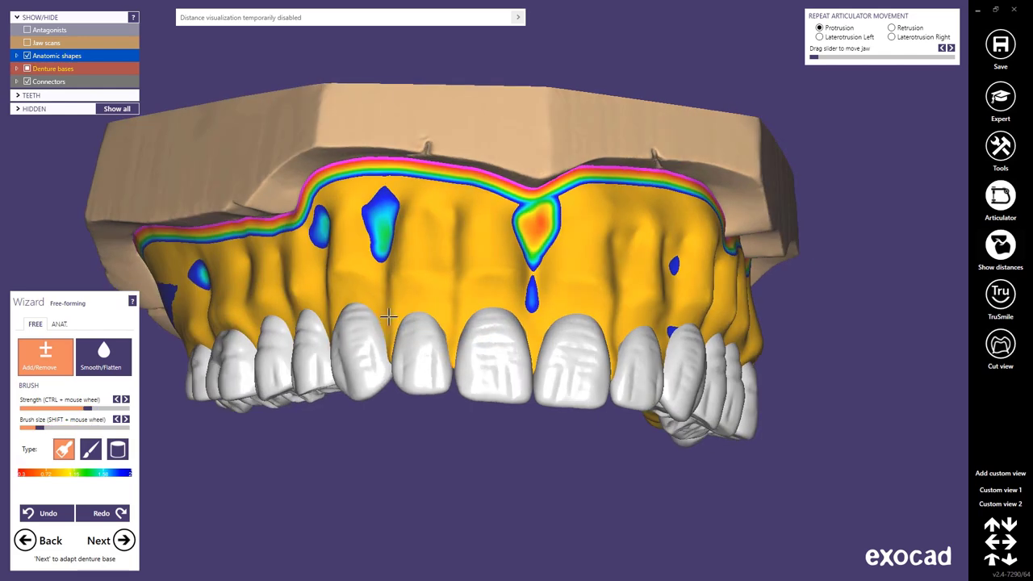
pyautogui.keyDown('ctrl'); pyautogui.scroll(-1, 334, 307); pyautogui.keyUp('ctrl')
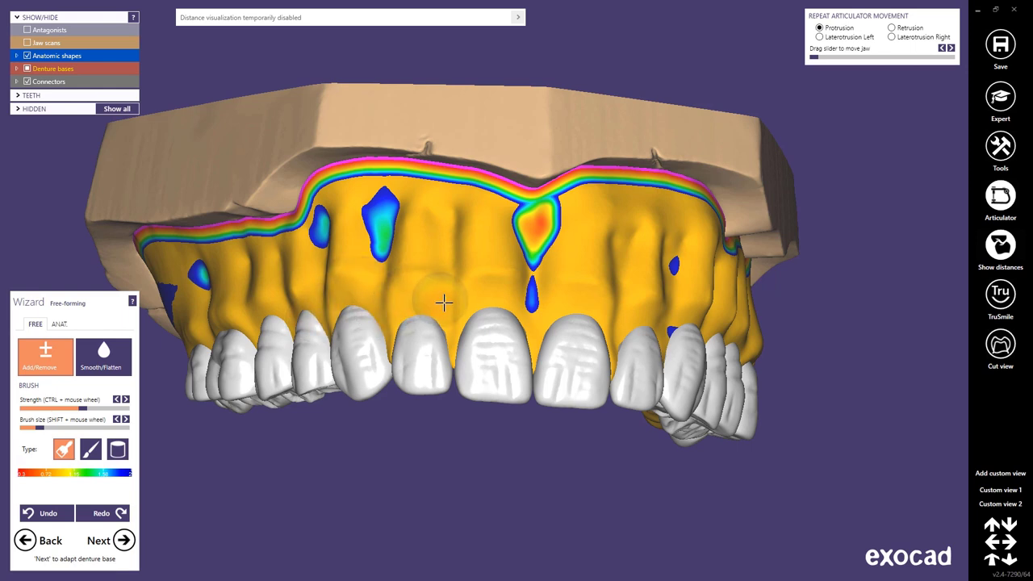
pyautogui.rightClick(539, 307)
pyautogui.moveTo(842, 290)
pyautogui.mouseDown(button='right')
pyautogui.moveTo(709, 284)
pyautogui.moveTo(411, 304)
pyautogui.mouseUp(button='right')
pyautogui.moveTo(520, 315)
pyautogui.mouseDown()
pyautogui.moveTo(535, 295)
pyautogui.moveTo(566, 295)
pyautogui.moveTo(578, 317)
pyautogui.moveTo(606, 288)
pyautogui.moveTo(634, 301)
pyautogui.mouseUp()
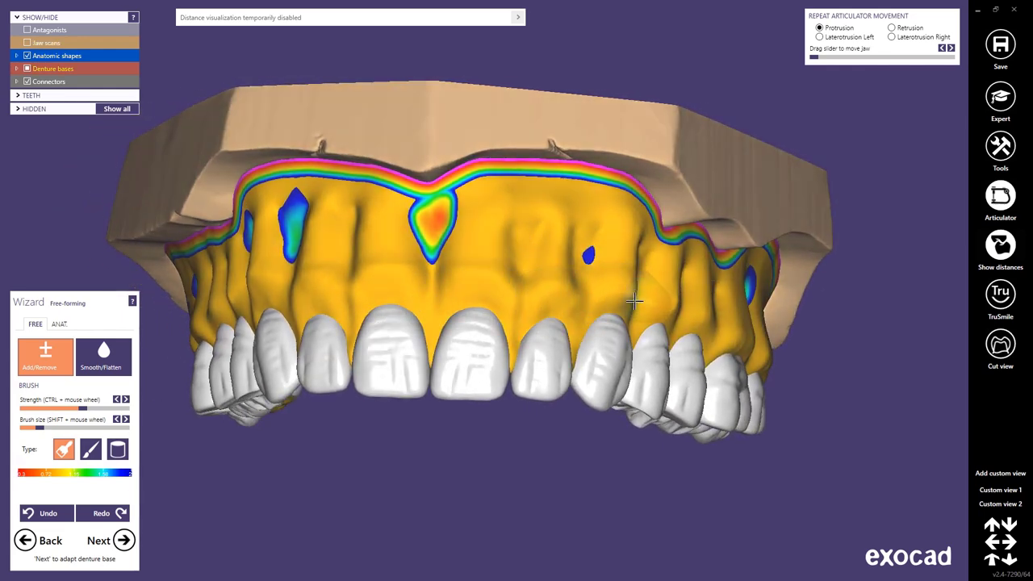
pyautogui.press('shift')
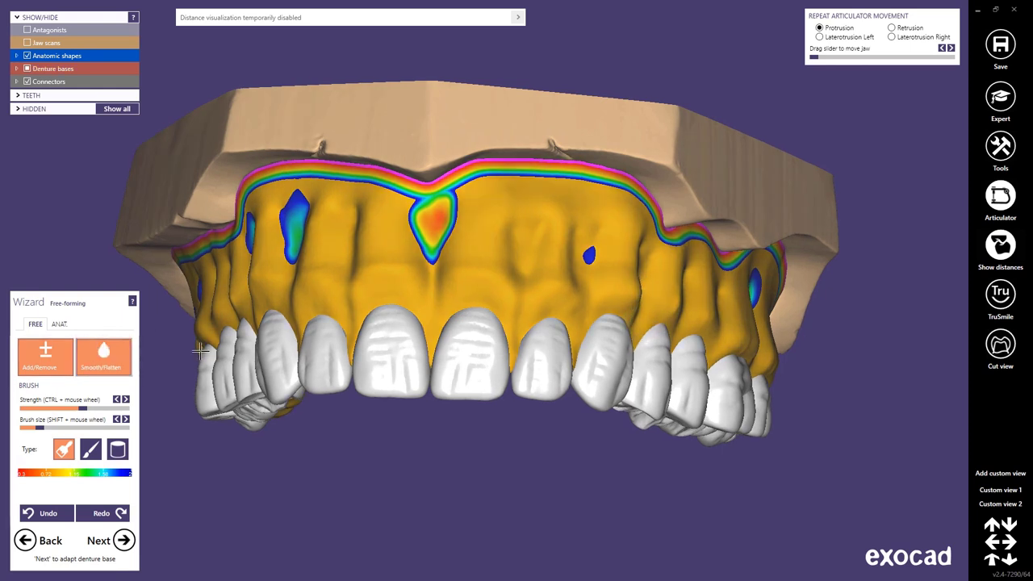
# - Smooth the labial gum surface across the denture base with Smooth/Flatten
pyautogui.keyDown('shift'); pyautogui.scroll(5, 620, 297); pyautogui.keyUp('shift')
pyautogui.keyDown('ctrl'); pyautogui.scroll(2, 627, 288); pyautogui.keyUp('ctrl')
pyautogui.moveTo(610, 281)
pyautogui.mouseDown()
pyautogui.moveTo(387, 276)
pyautogui.moveTo(280, 300)
pyautogui.mouseUp()
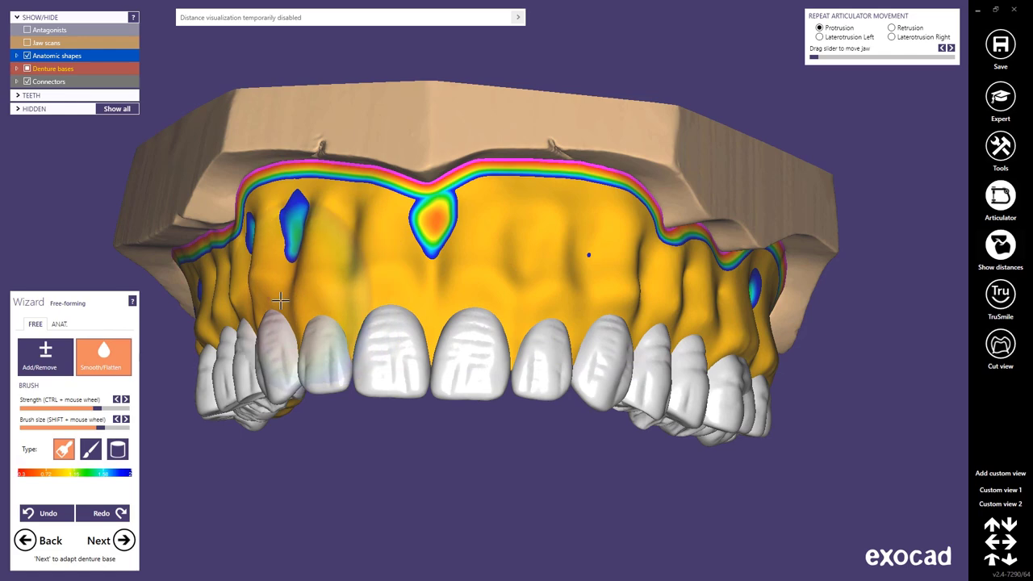
pyautogui.moveTo(280, 300); pyautogui.dragTo(234, 318, button='right')
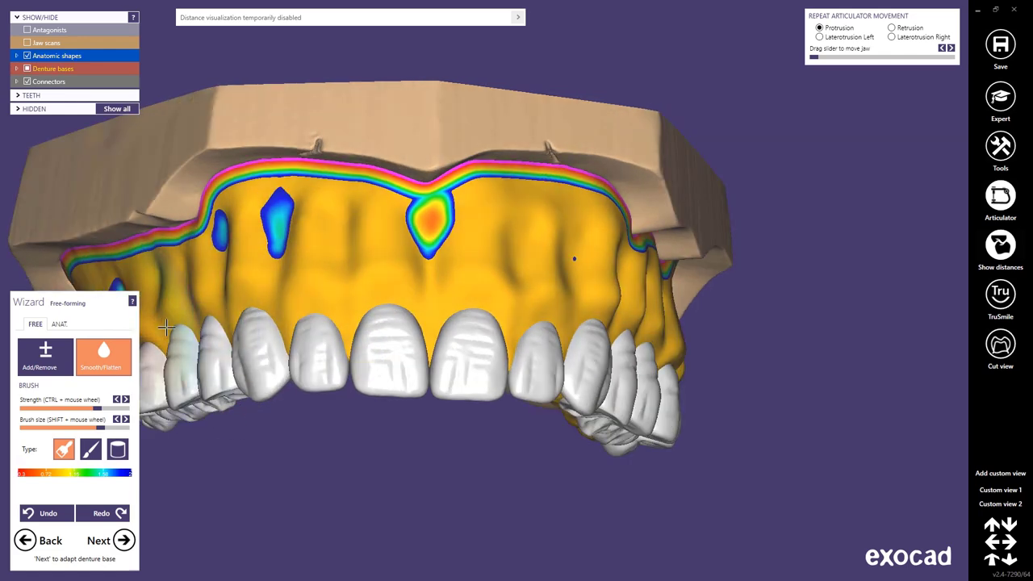
pyautogui.moveTo(702, 312); pyautogui.dragTo(715, 307, button='right')
pyautogui.moveTo(817, 321); pyautogui.dragTo(380, 363, button='right')
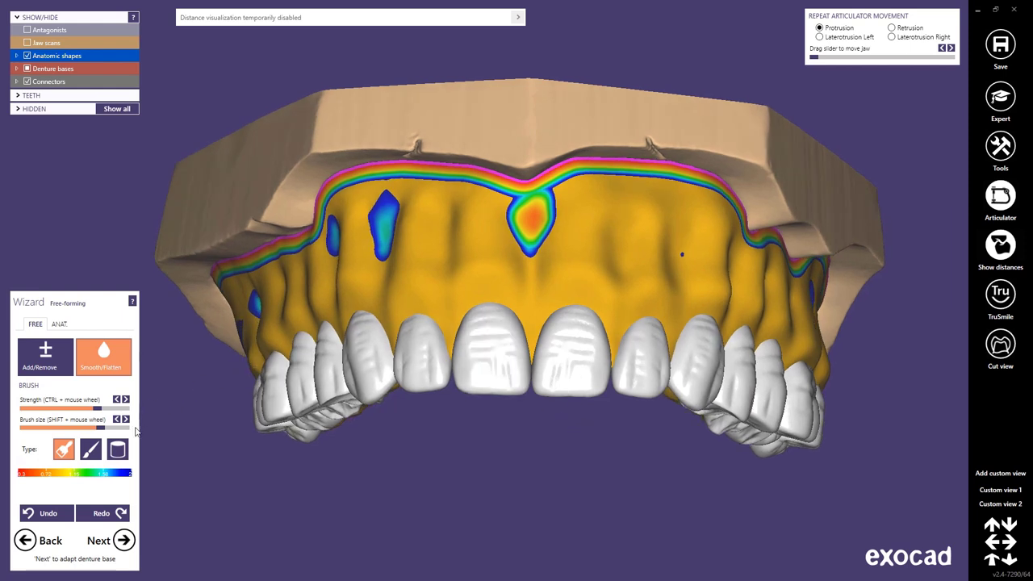
# - Thin the thick spot above the central incisors with the Add/Remove brush
pyautogui.click(90, 449)
pyautogui.click(46, 355)
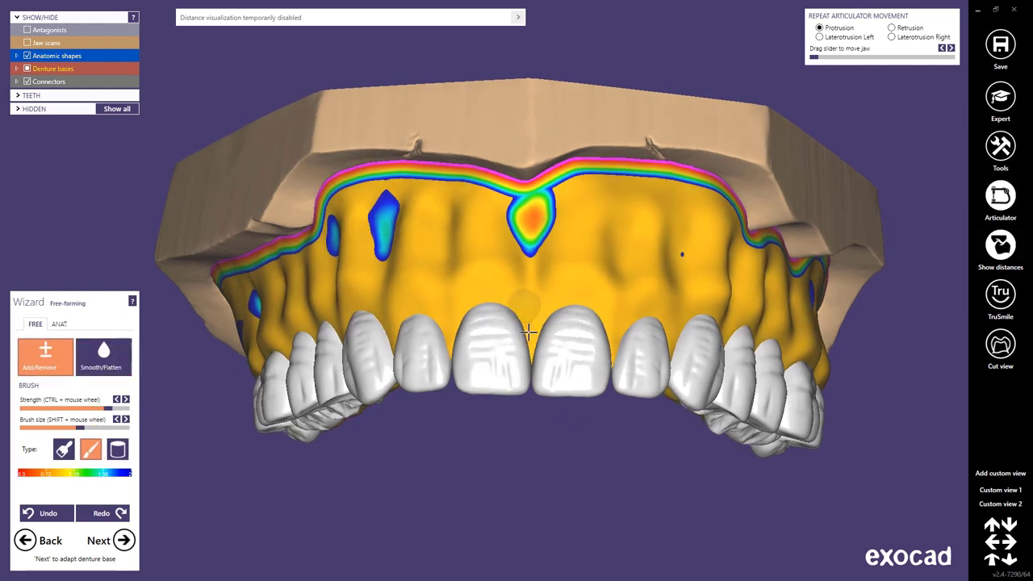
pyautogui.moveTo(526, 250); pyautogui.dragTo(527, 213)
pyautogui.moveTo(530, 293); pyautogui.dragTo(539, 192)
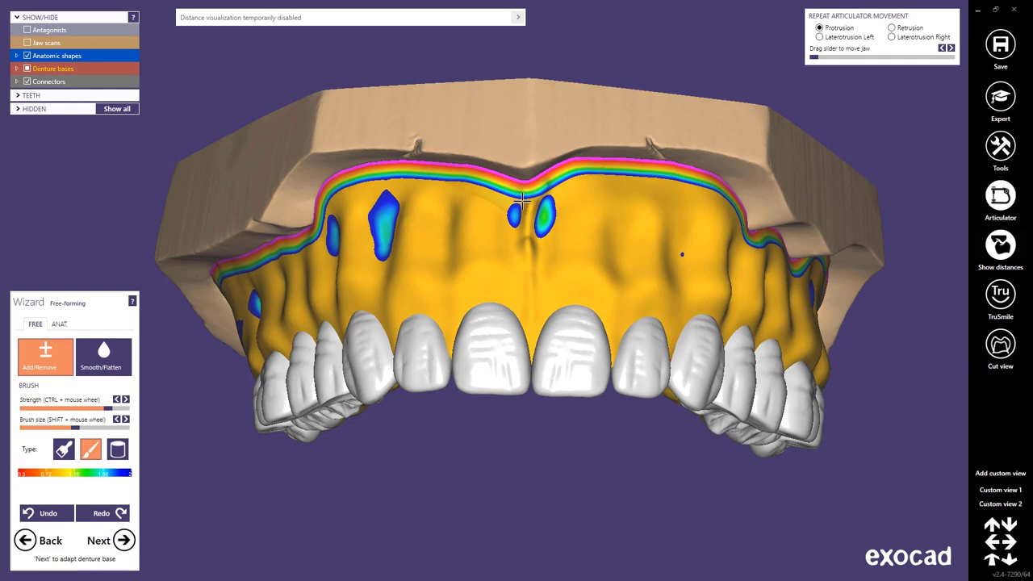
pyautogui.click(103, 355)
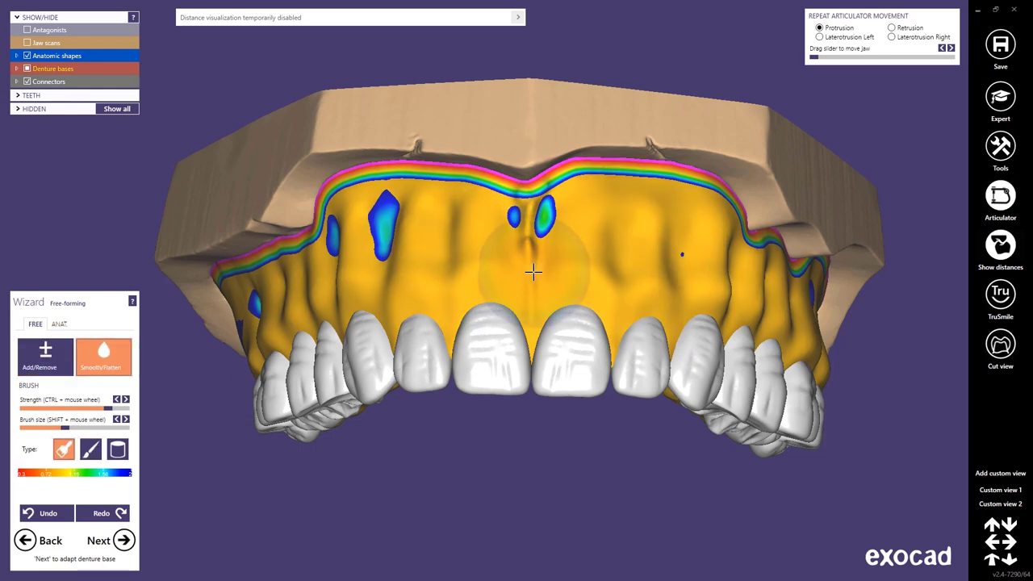
pyautogui.moveTo(529, 321); pyautogui.dragTo(528, 293, button='right')
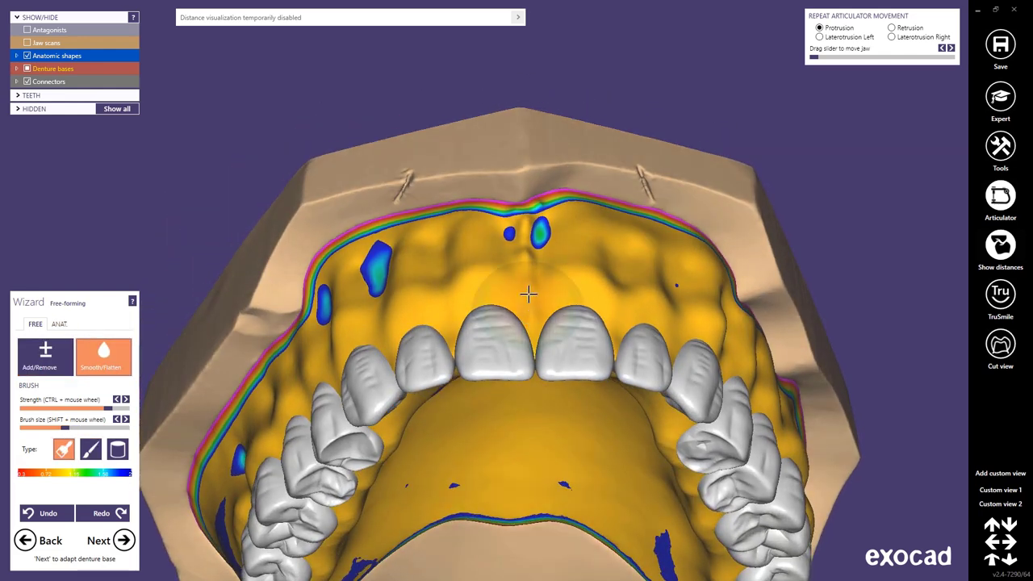
# - Build up the incisive papilla on the front palate behind the central incisors
pyautogui.moveTo(574, 357); pyautogui.dragTo(565, 350, button='right')
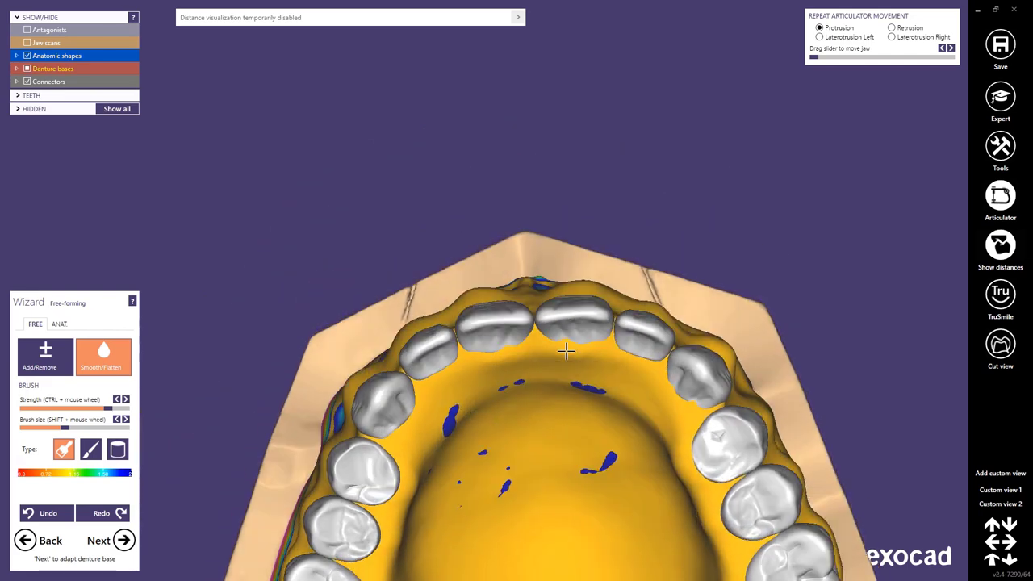
pyautogui.moveTo(521, 445)
pyautogui.mouseDown(button='right')
pyautogui.moveTo(533, 319)
pyautogui.moveTo(544, 334)
pyautogui.moveTo(535, 299)
pyautogui.moveTo(468, 218)
pyautogui.mouseUp(button='right')
pyautogui.click(45, 355)
pyautogui.moveTo(482, 210)
pyautogui.mouseDown()
pyautogui.moveTo(555, 202)
pyautogui.moveTo(599, 224)
pyautogui.moveTo(664, 267)
pyautogui.mouseUp()
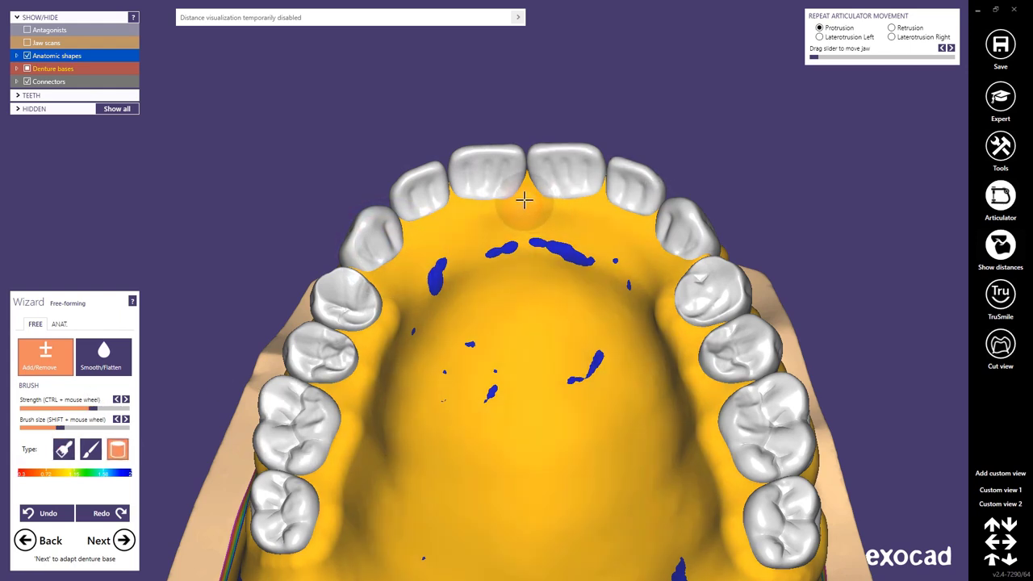
pyautogui.moveTo(524, 198); pyautogui.dragTo(527, 201)
# - Sculpt rugae ridges across the left and right front palate
pyautogui.moveTo(524, 224); pyautogui.dragTo(95, 450, button='right')
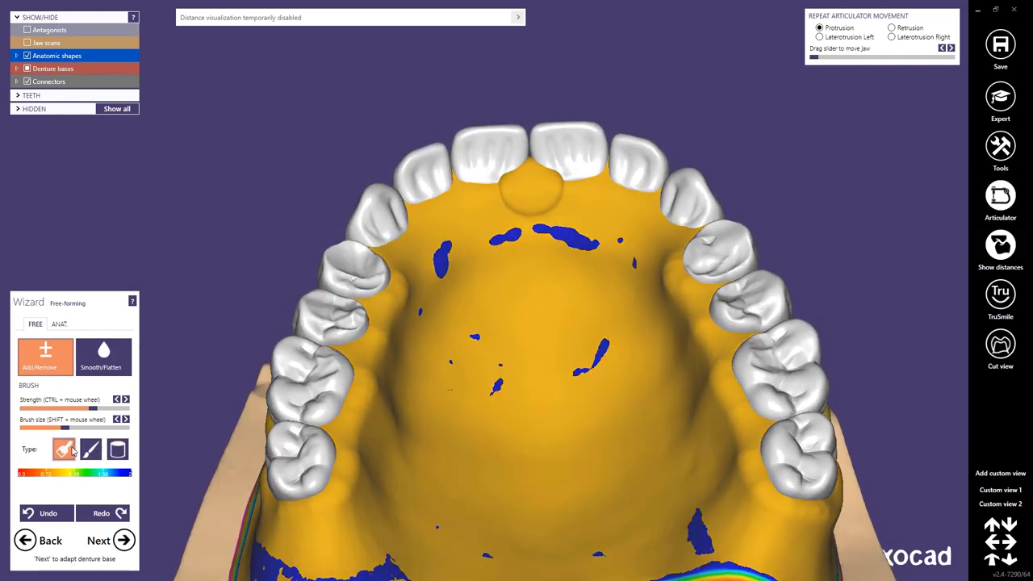
pyautogui.moveTo(440, 241); pyautogui.dragTo(493, 270, button='right')
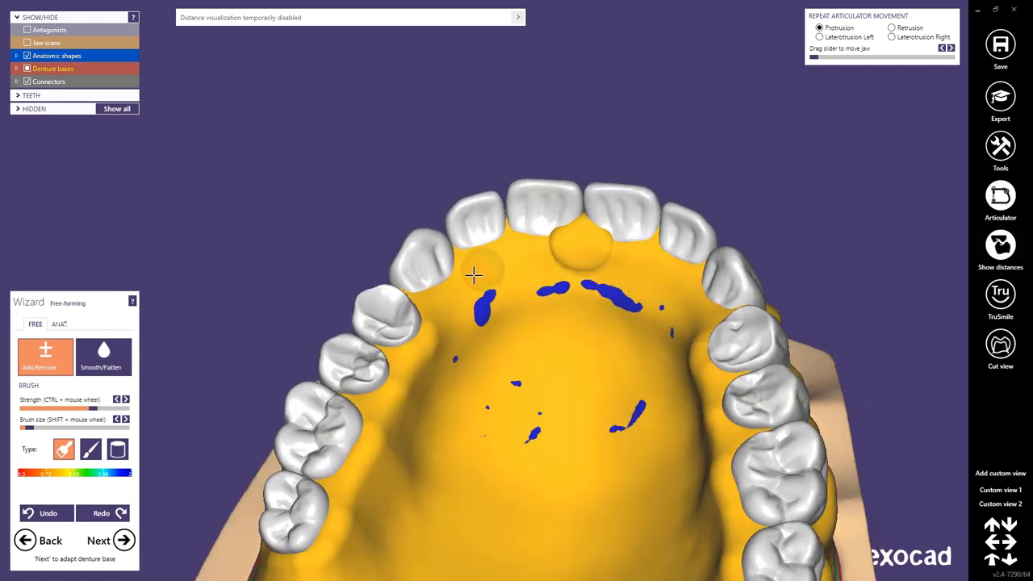
pyautogui.moveTo(502, 272); pyautogui.dragTo(534, 292)
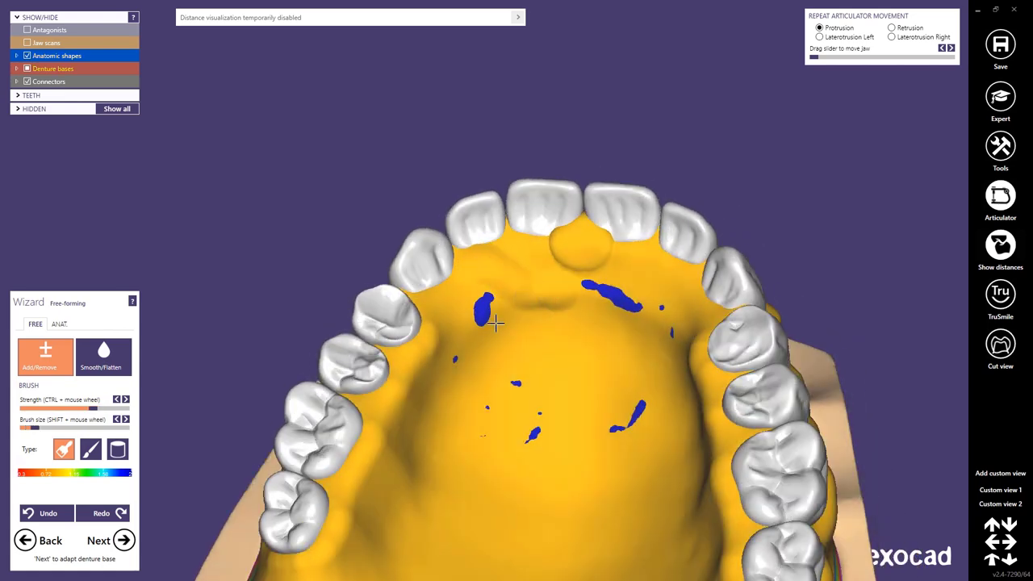
pyautogui.moveTo(479, 311); pyautogui.dragTo(511, 331)
pyautogui.moveTo(553, 330)
pyautogui.mouseDown(button='right')
pyautogui.moveTo(584, 353)
pyautogui.moveTo(557, 309)
pyautogui.moveTo(648, 247)
pyautogui.mouseUp(button='right')
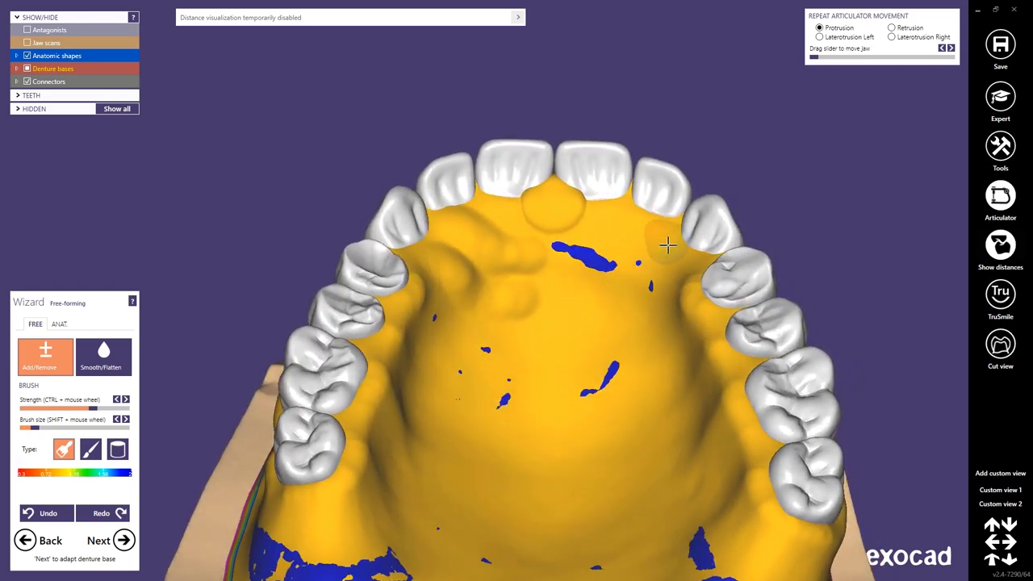
pyautogui.moveTo(593, 251); pyautogui.dragTo(580, 264)
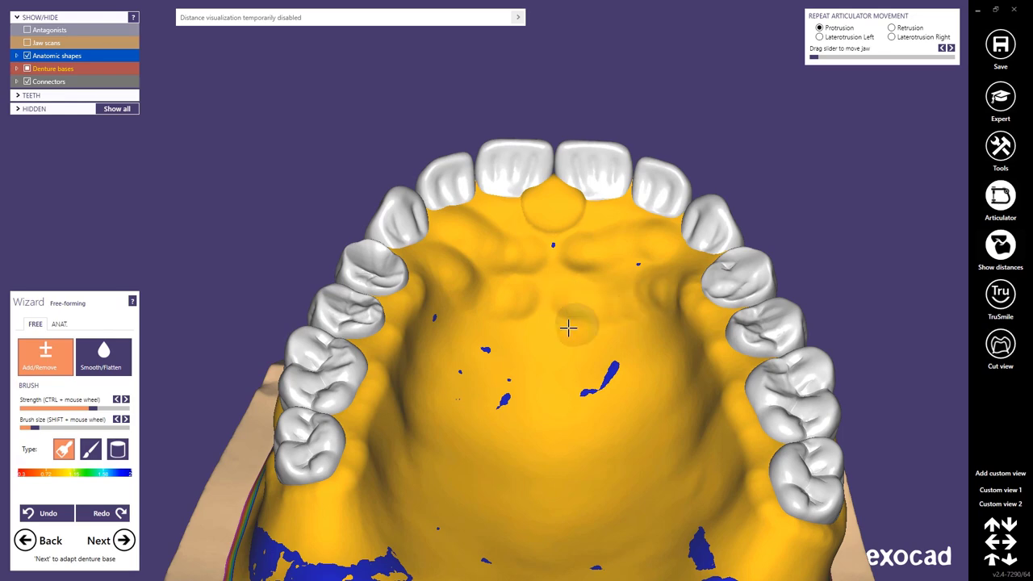
pyautogui.moveTo(535, 339)
pyautogui.mouseDown(button='right')
pyautogui.moveTo(489, 362)
pyautogui.moveTo(504, 353)
pyautogui.mouseUp(button='right')
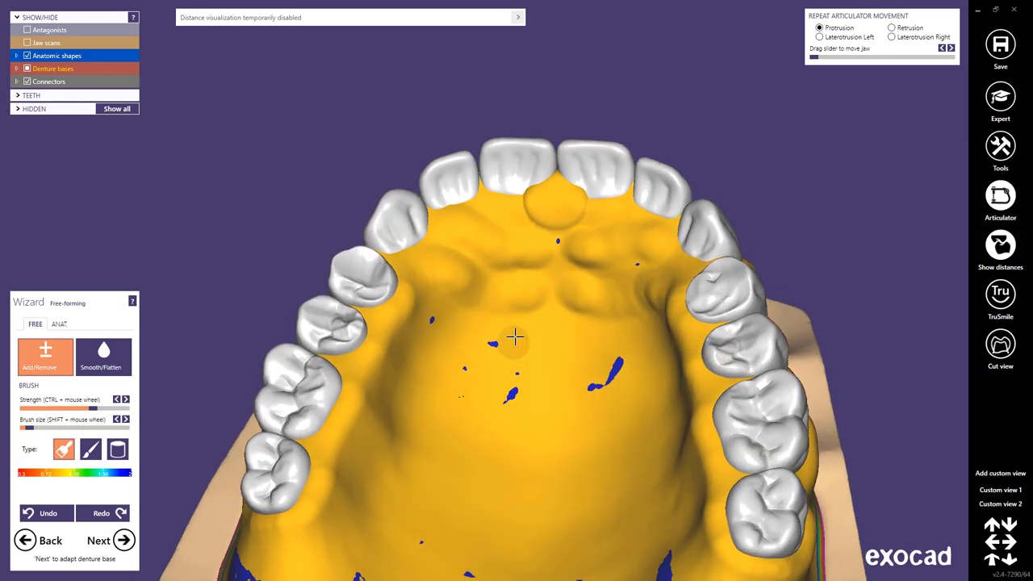
pyautogui.moveTo(564, 333); pyautogui.dragTo(682, 331, button='right')
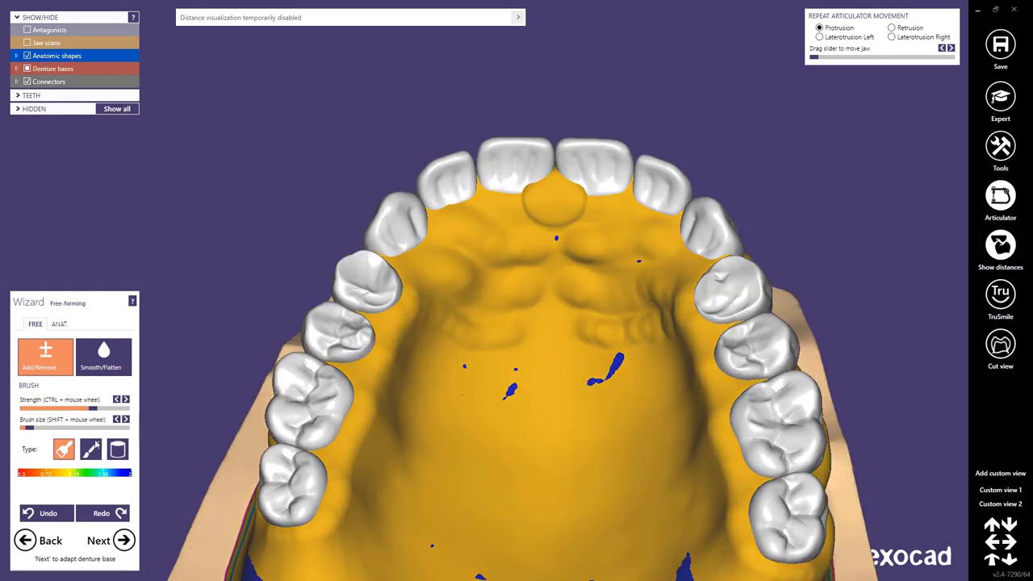
pyautogui.moveTo(579, 486)
pyautogui.mouseDown(button='right')
pyautogui.moveTo(611, 382)
pyautogui.moveTo(557, 271)
pyautogui.mouseUp(button='right')
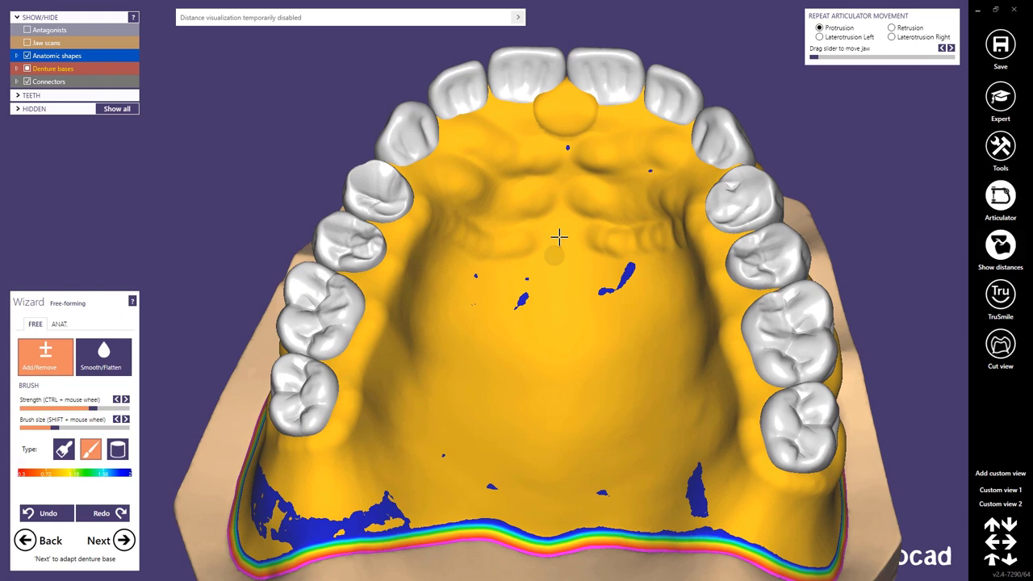
# - Add a raphe ridge down the palate midline and smooth the rugae behind the front teeth
pyautogui.moveTo(568, 159); pyautogui.dragTo(562, 218)
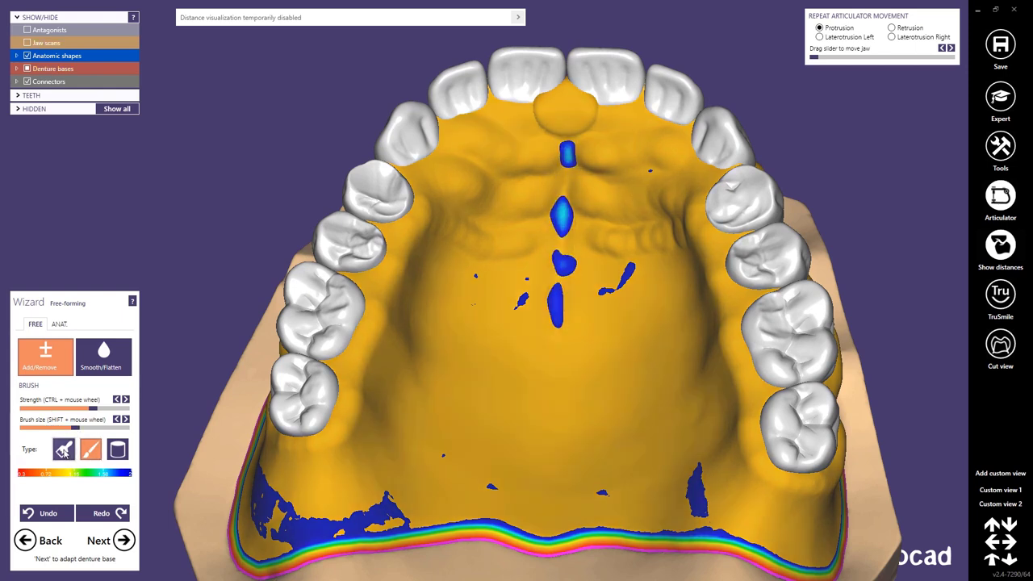
pyautogui.click(104, 355)
pyautogui.moveTo(553, 213)
pyautogui.mouseDown()
pyautogui.moveTo(460, 185)
pyautogui.moveTo(619, 204)
pyautogui.moveTo(577, 170)
pyautogui.moveTo(565, 104)
pyautogui.mouseUp()
pyautogui.moveTo(565, 104)
pyautogui.mouseDown(button='right')
pyautogui.moveTo(596, 255)
pyautogui.moveTo(560, 219)
pyautogui.moveTo(553, 295)
pyautogui.moveTo(521, 375)
pyautogui.moveTo(520, 352)
pyautogui.mouseUp(button='right')
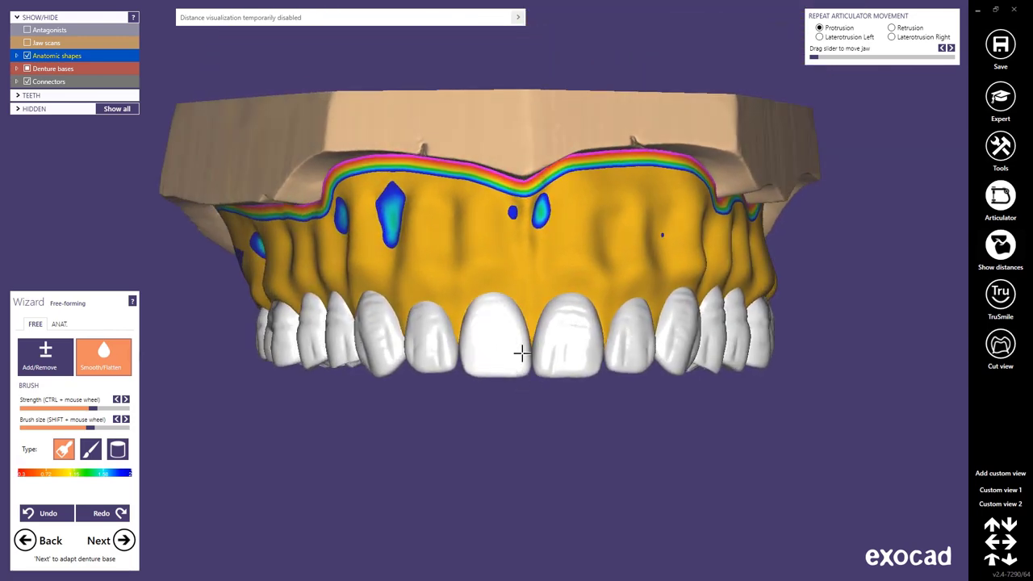